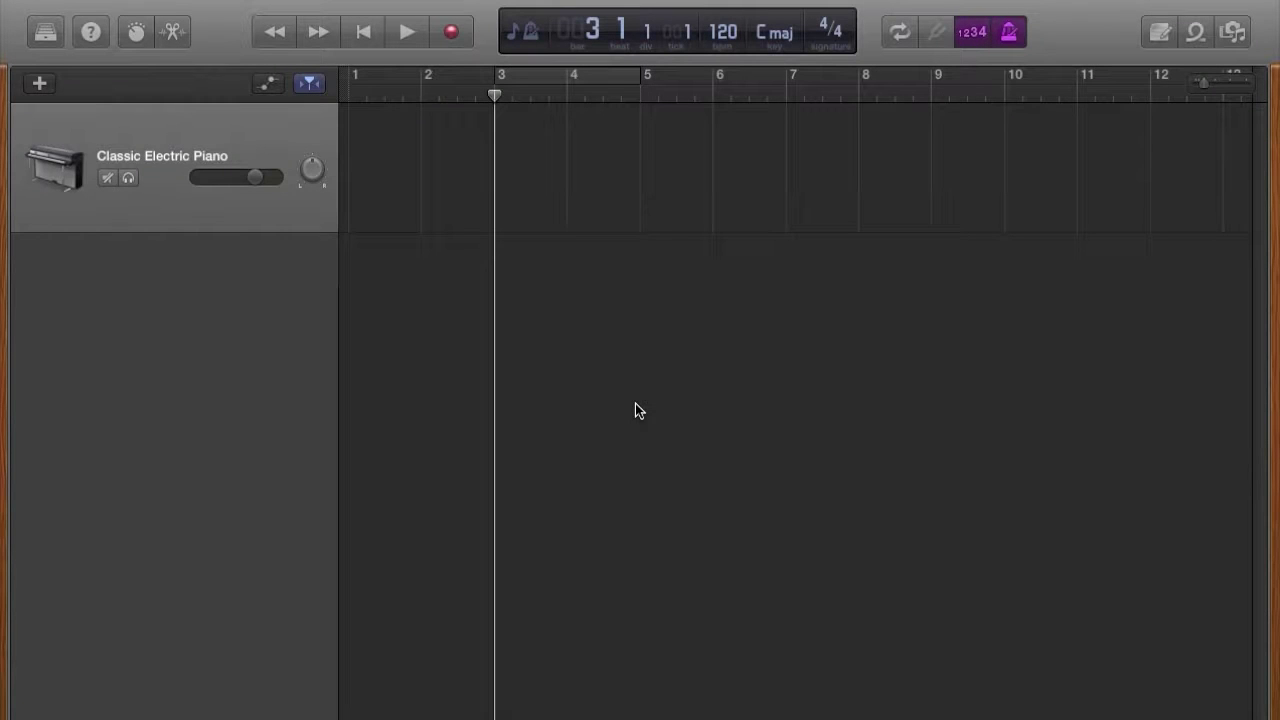
# - Show GarageBand's version information from the application menu, then close that window
pyautogui.click(92, 2)
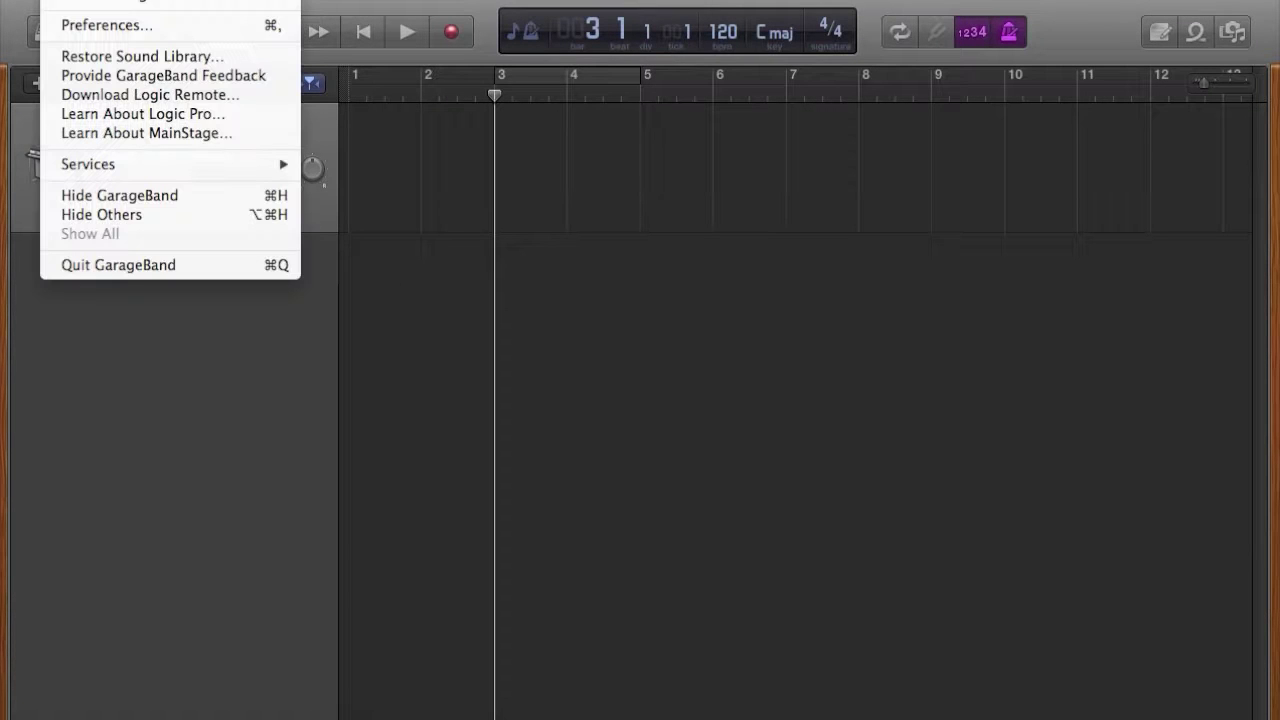
pyautogui.click(92, 2)
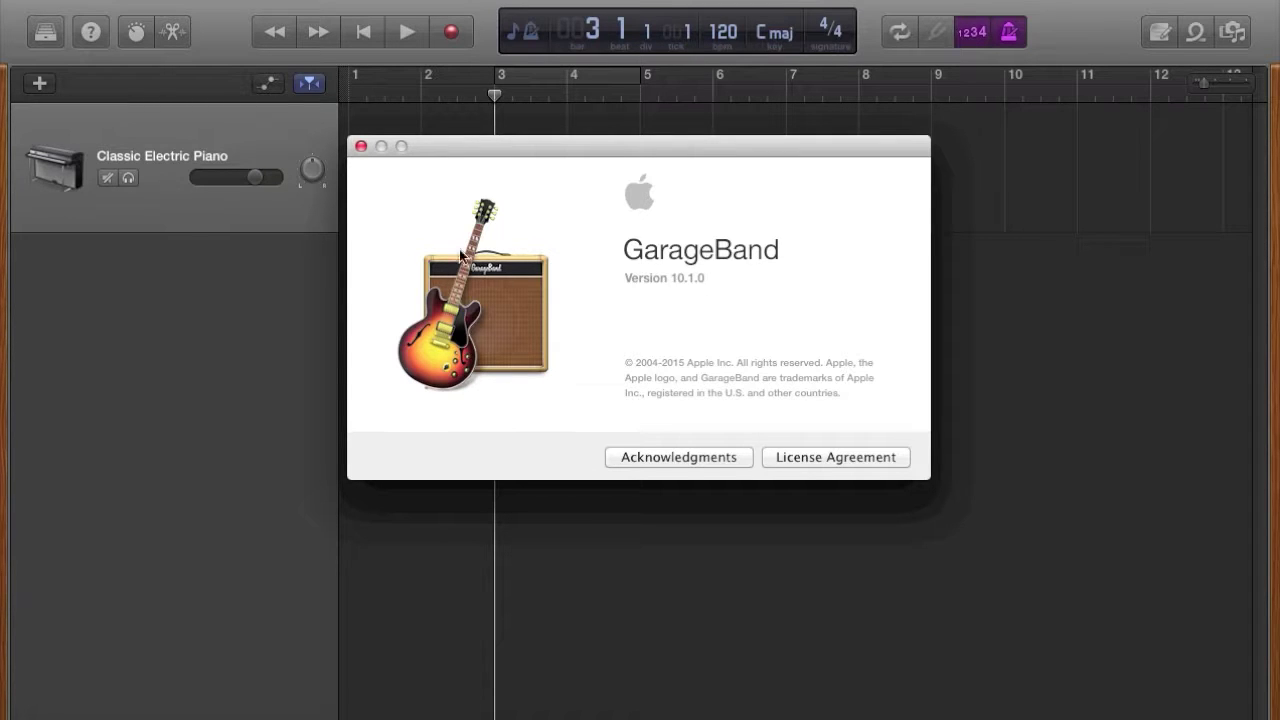
pyautogui.click(361, 147)
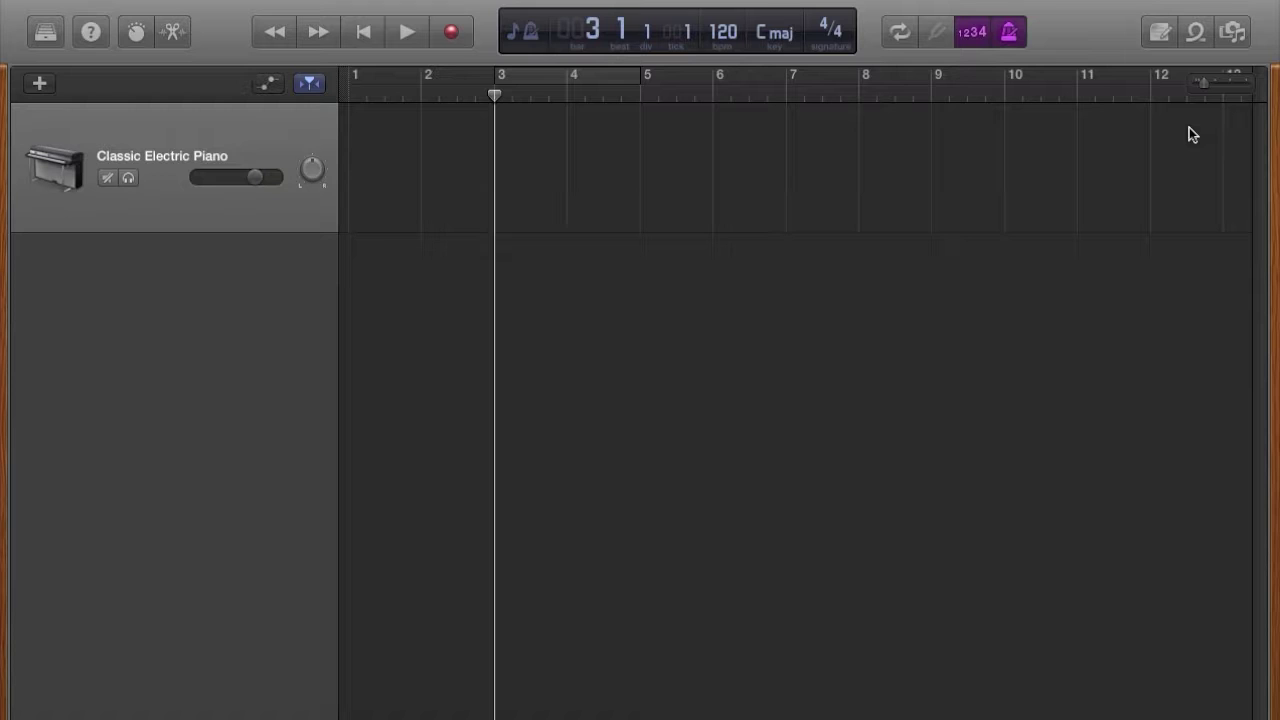
# - Open the piano roll, zoom the timeline and piano roll to bars 3–7, and raise beats per bar to 12
pyautogui.press('e')
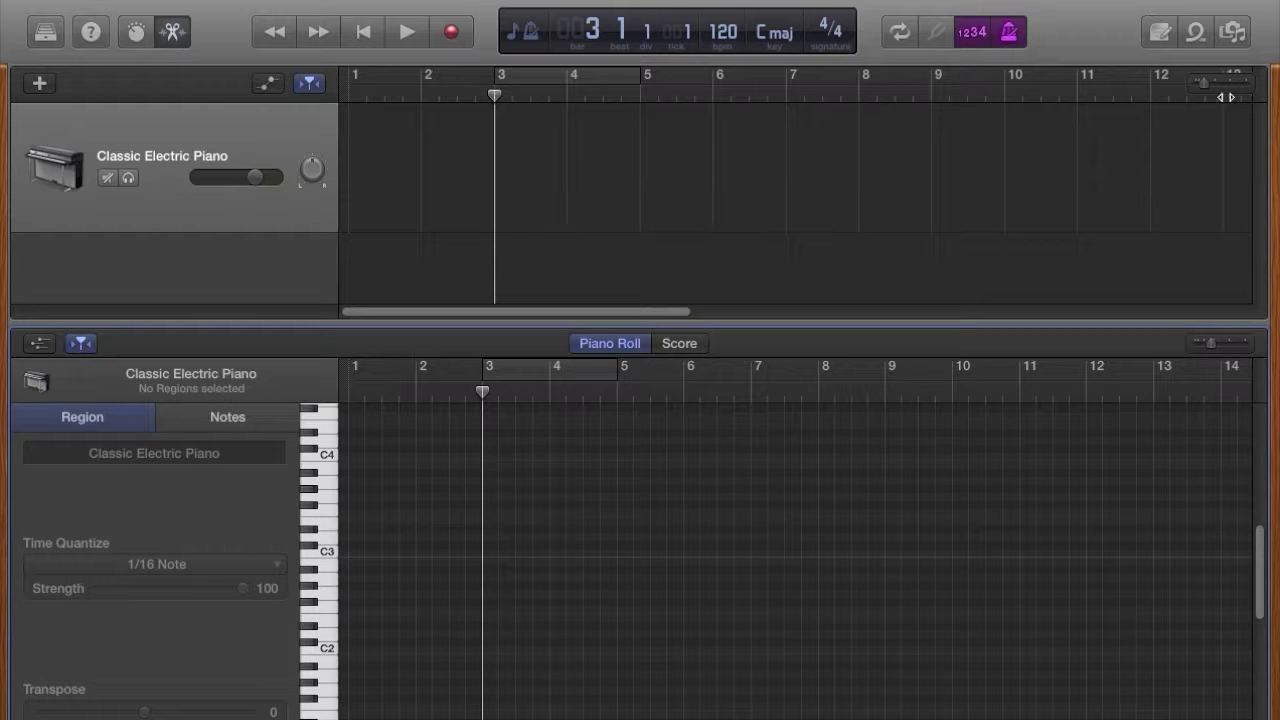
pyautogui.moveTo(1205, 85); pyautogui.dragTo(1212, 86)
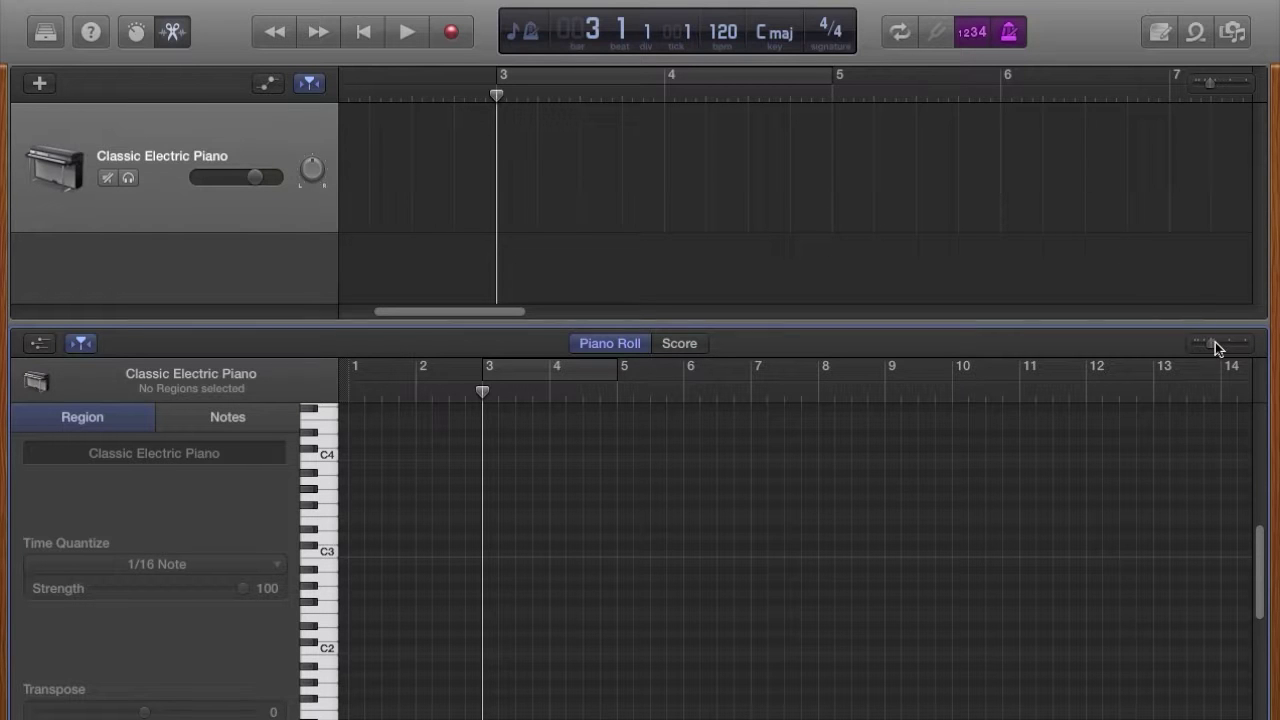
pyautogui.moveTo(1212, 344); pyautogui.dragTo(1225, 344)
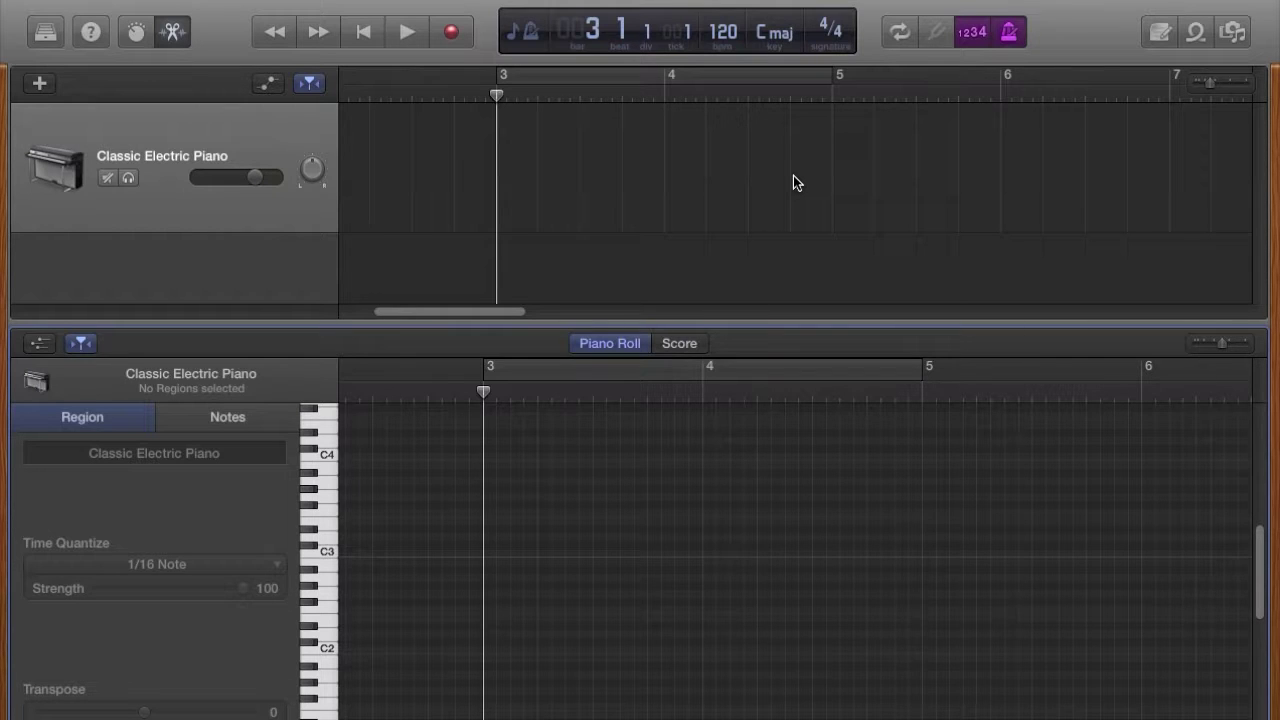
pyautogui.moveTo(826, 48); pyautogui.dragTo(822, 8)
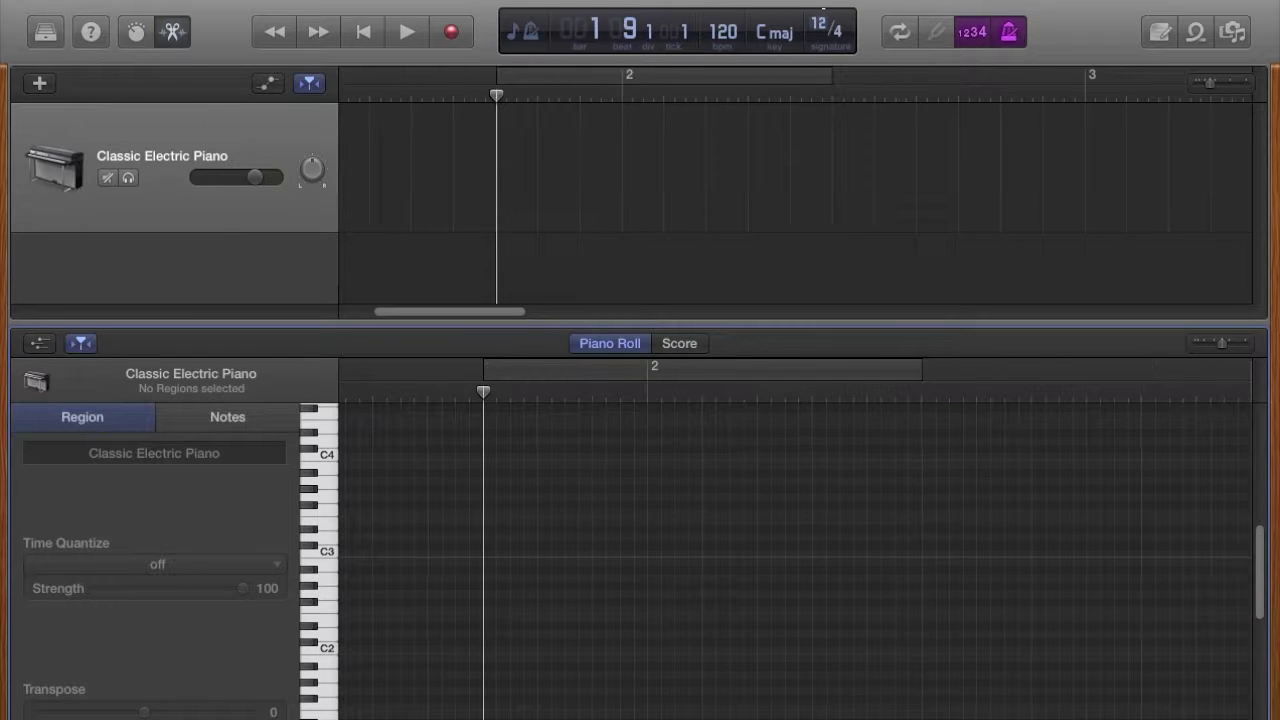
# - Set the time signature to 12/8, zoom out, and loop a cycle range from bar 2 to bar 4
pyautogui.click(840, 40)
pyautogui.click(846, 52)
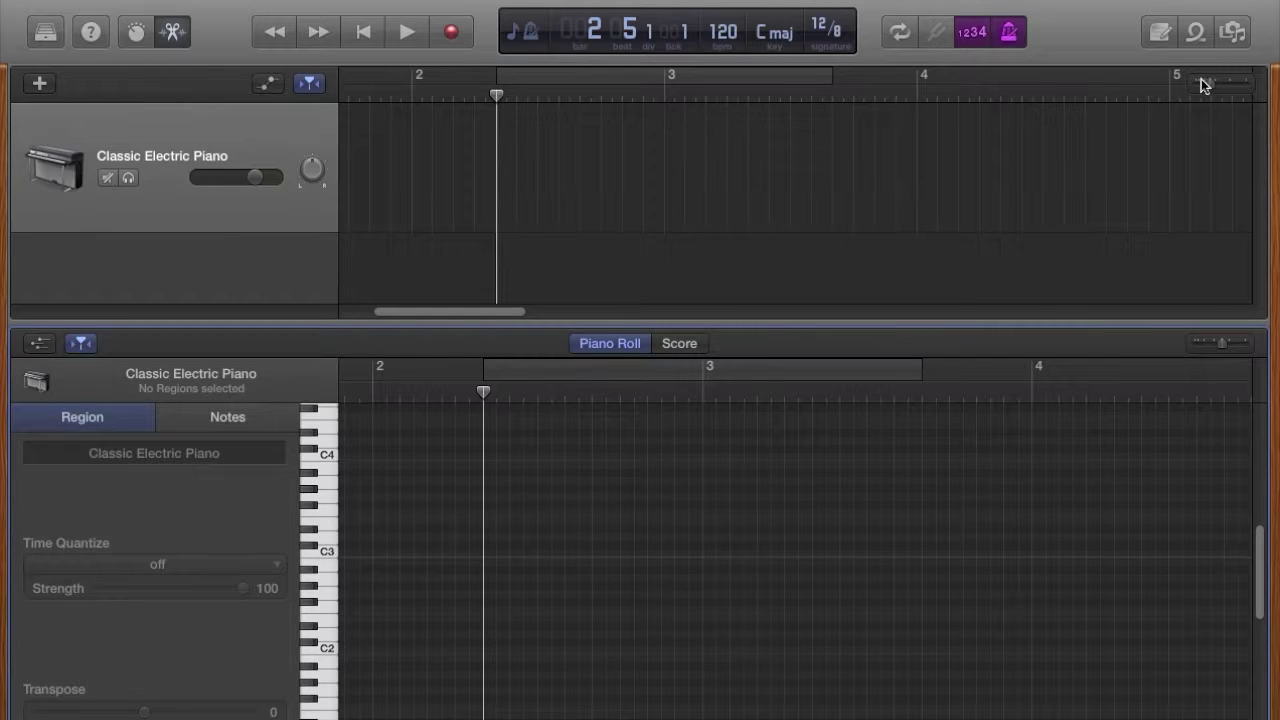
pyautogui.moveTo(1209, 86); pyautogui.dragTo(1201, 76)
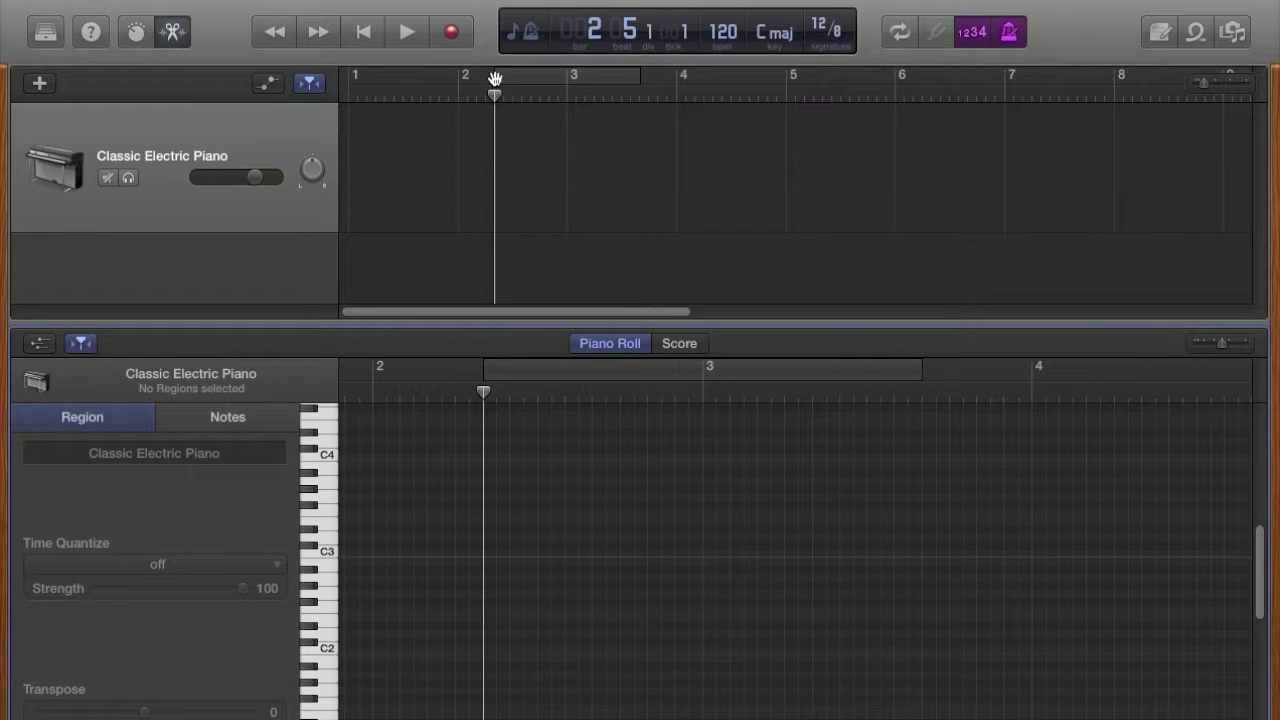
pyautogui.moveTo(491, 77); pyautogui.dragTo(676, 82)
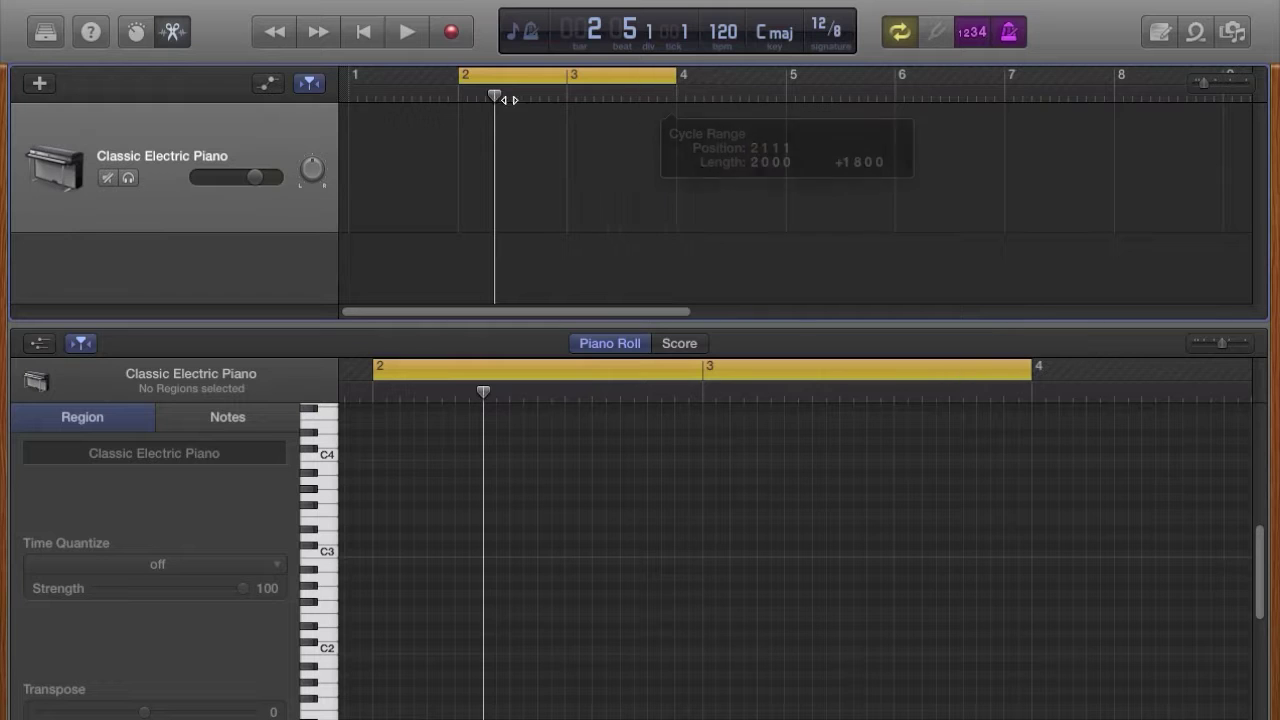
# - Create an empty MIDI region spanning bars 2 to 4, play the loop briefly, and select all
pyautogui.keyDown('super'); pyautogui.click(474, 177); pyautogui.keyUp('super')
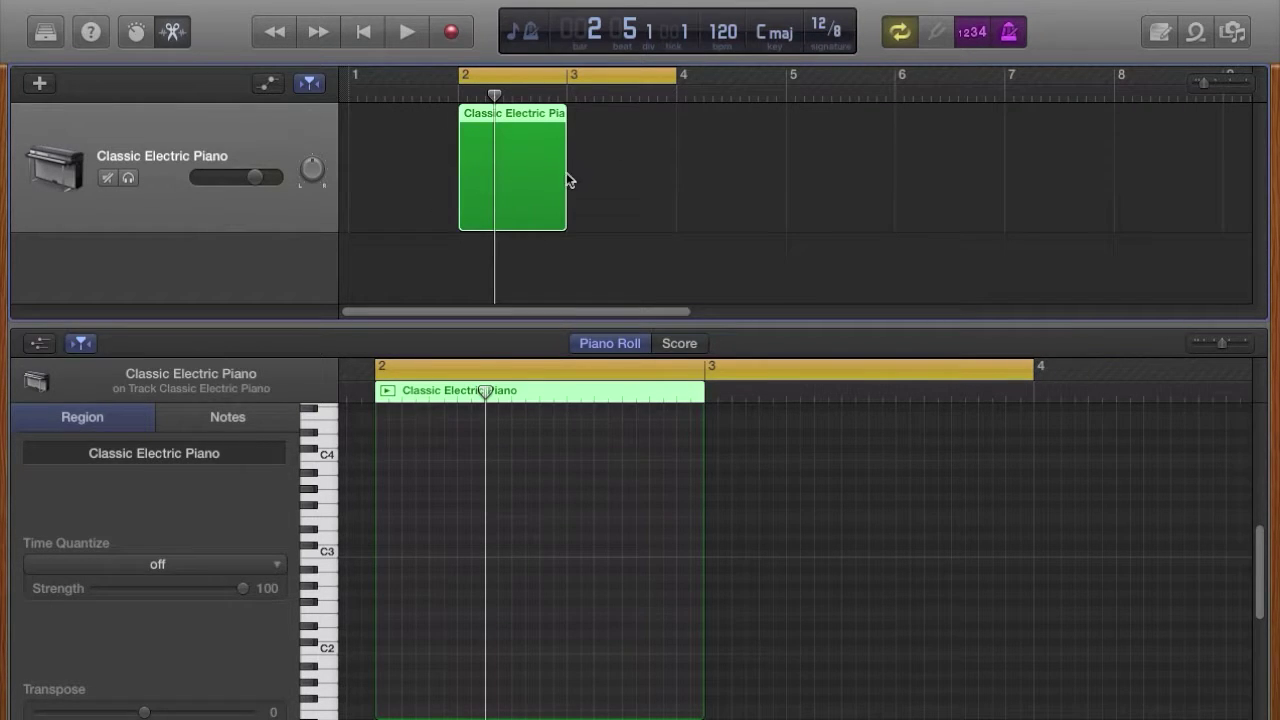
pyautogui.moveTo(566, 191); pyautogui.dragTo(678, 197)
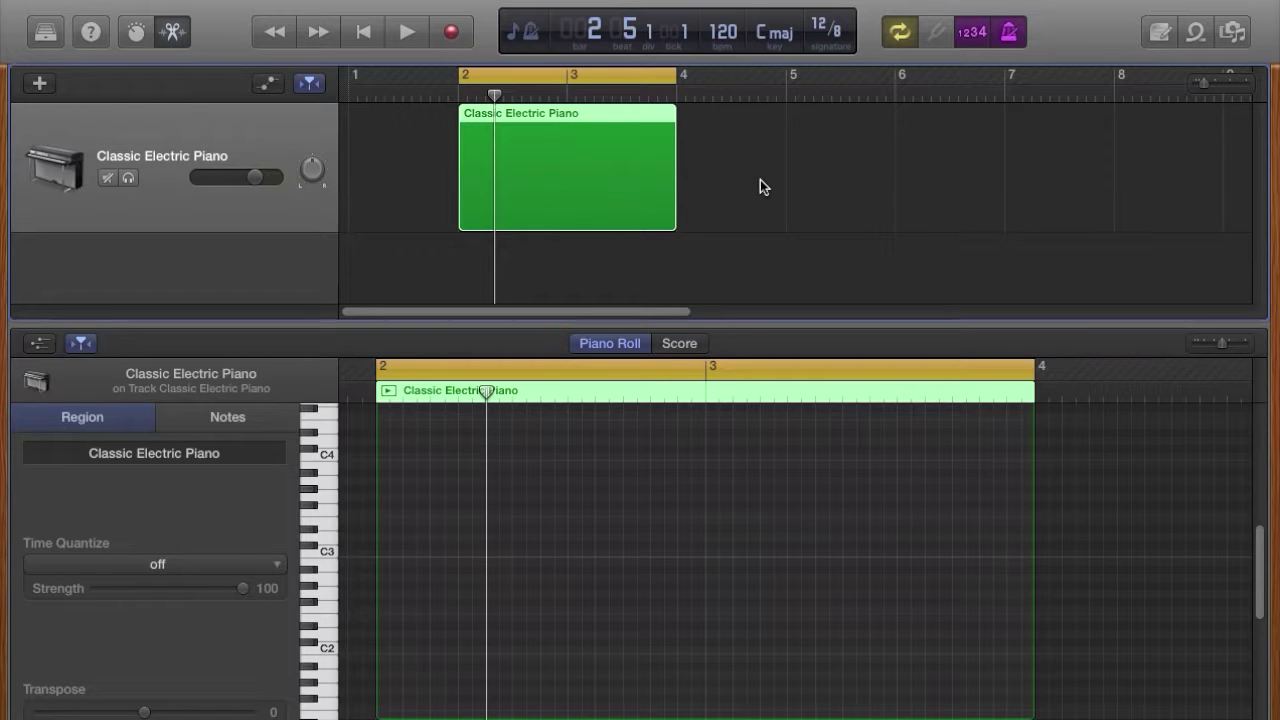
pyautogui.press('space')
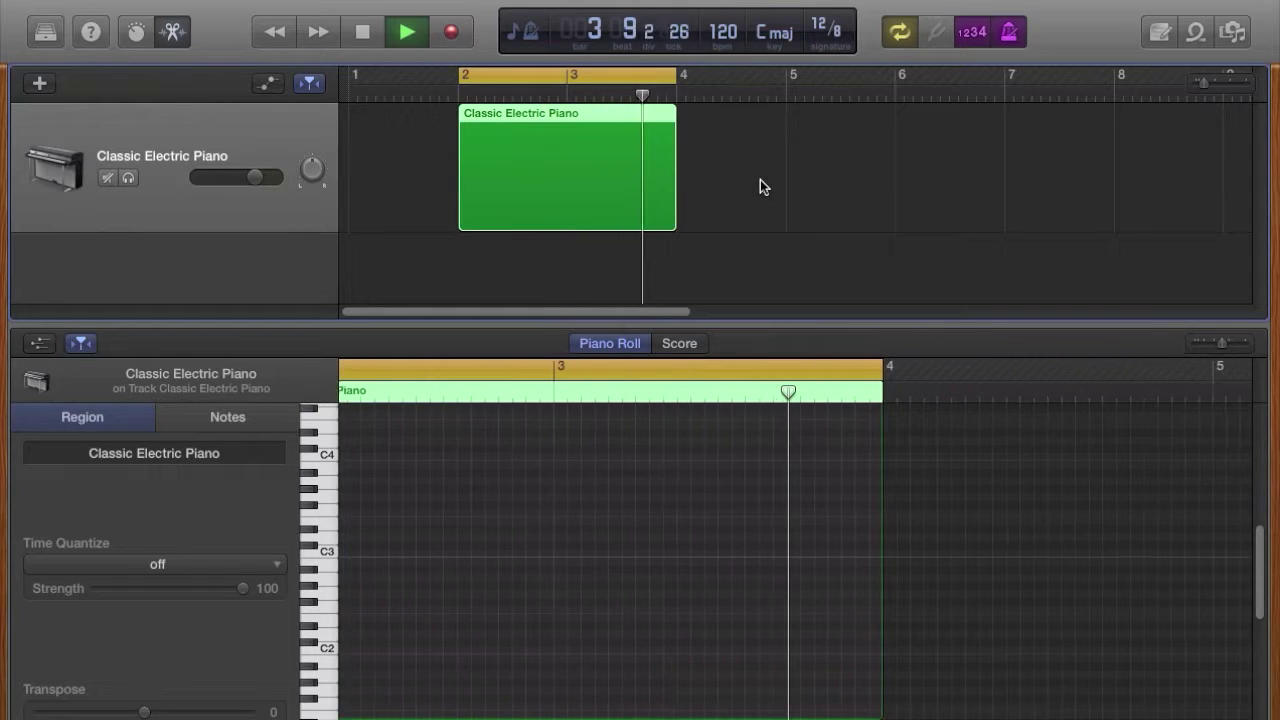
pyautogui.press('space')
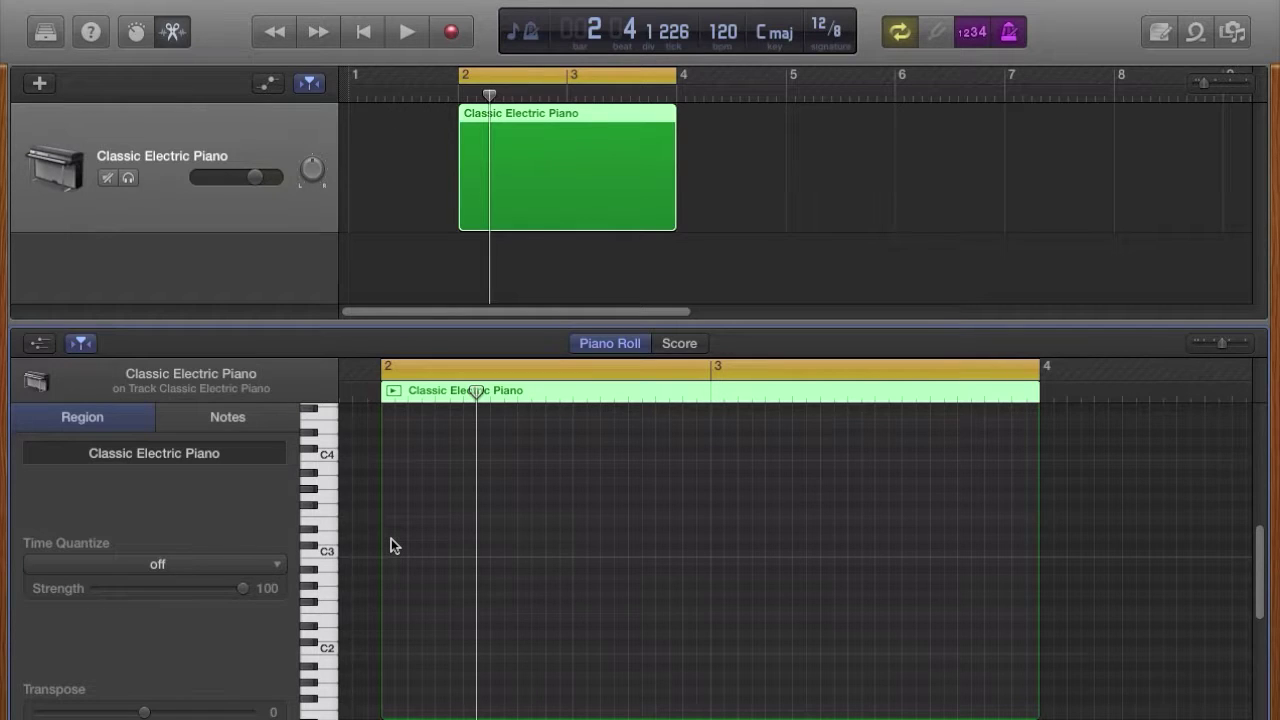
pyautogui.press('super+a')
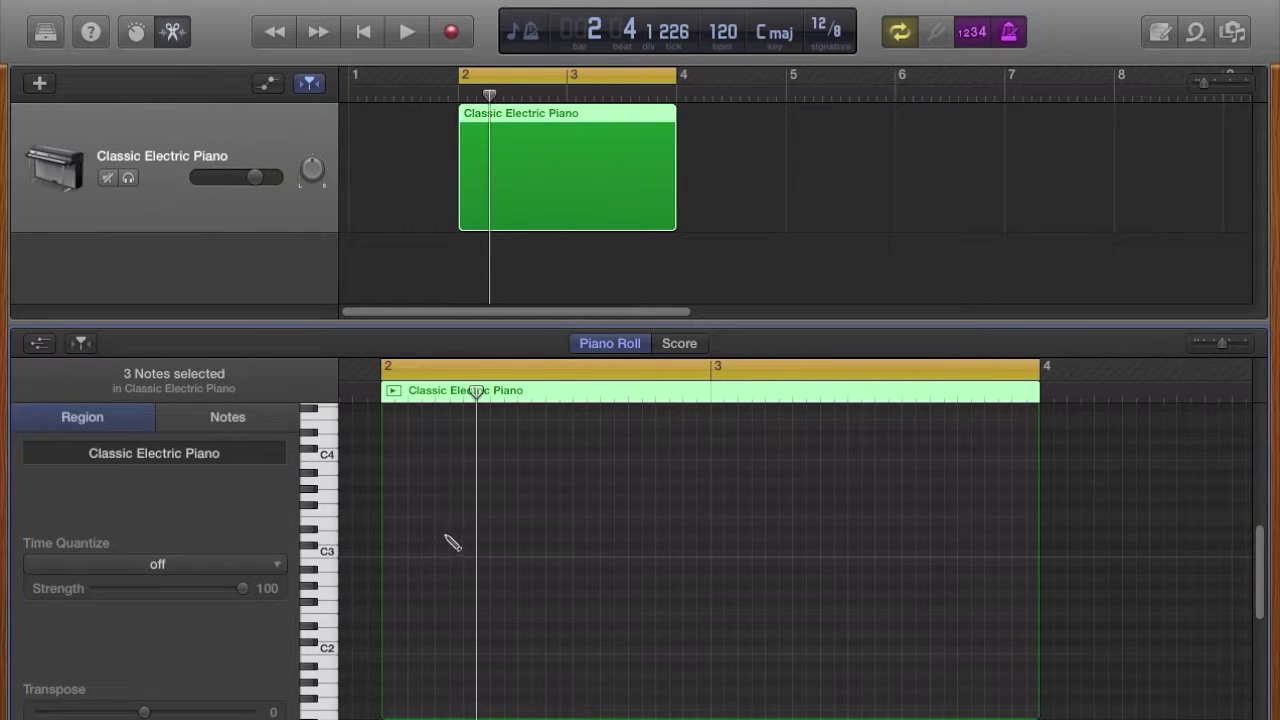
# - Draw three rising triplet notes starting with D3 at the beginning of bar 2
pyautogui.click(391, 539)
pyautogui.click(396, 539)
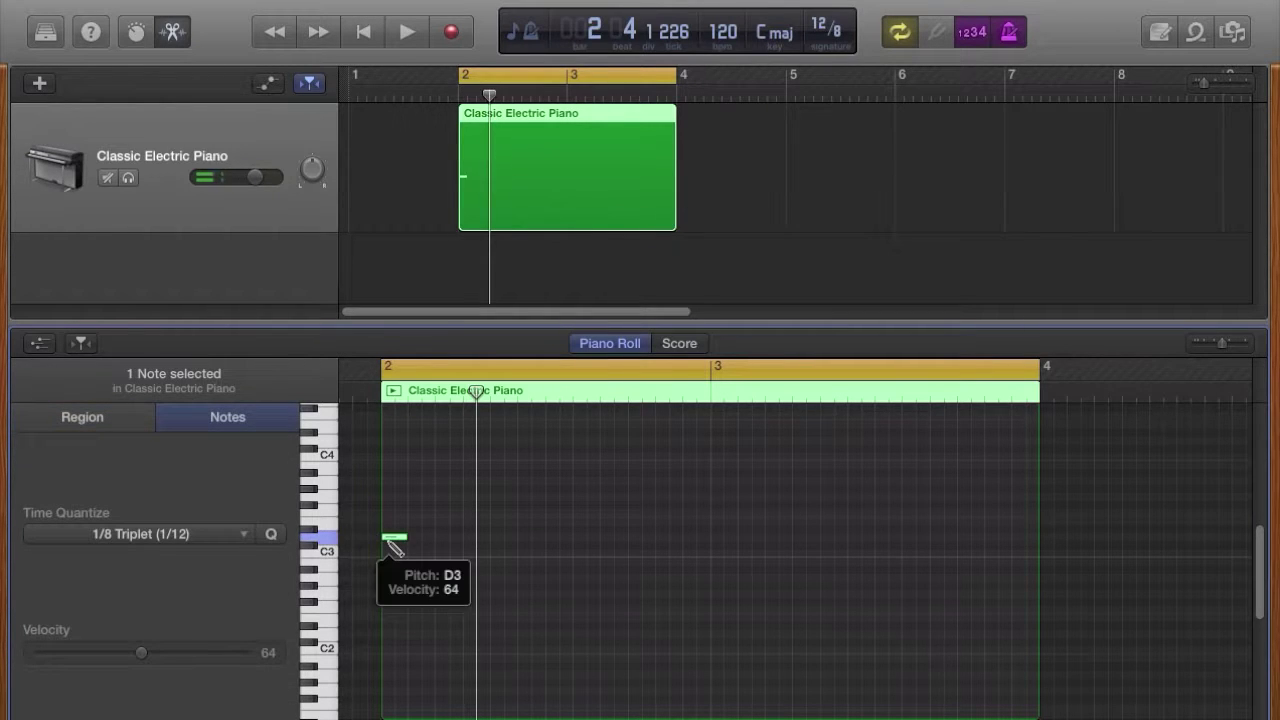
pyautogui.click(416, 520)
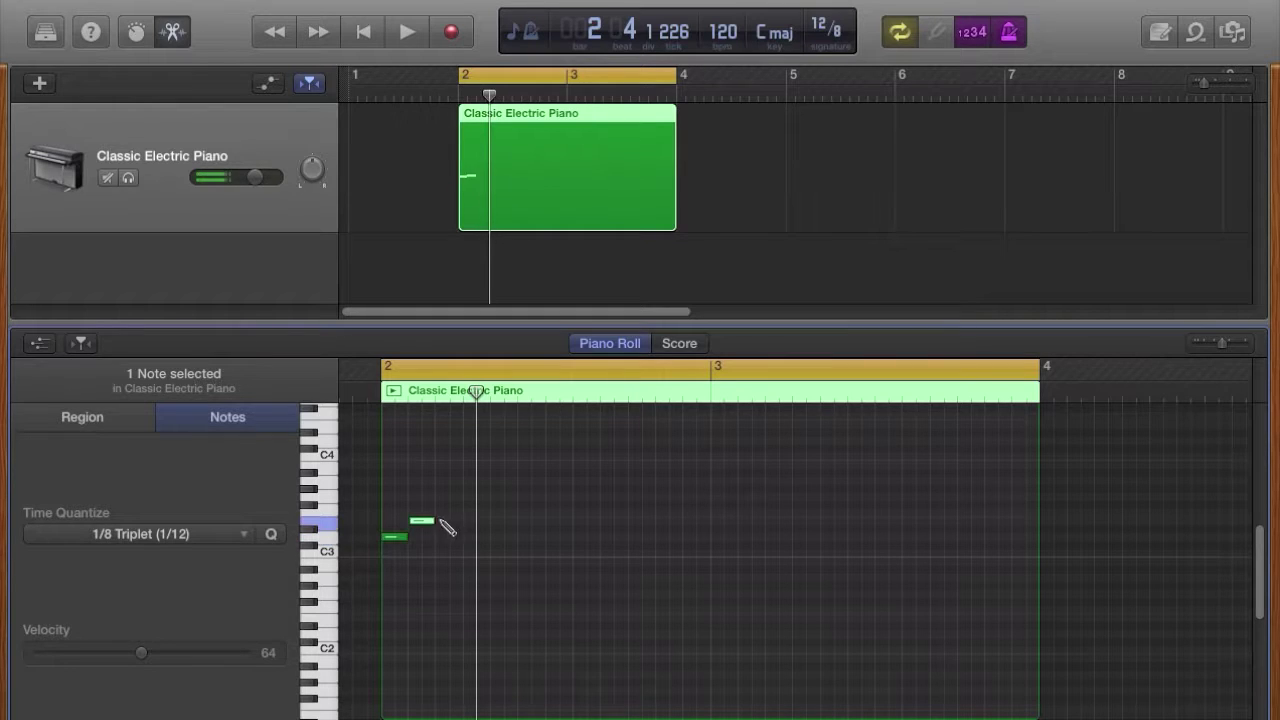
pyautogui.click(444, 513)
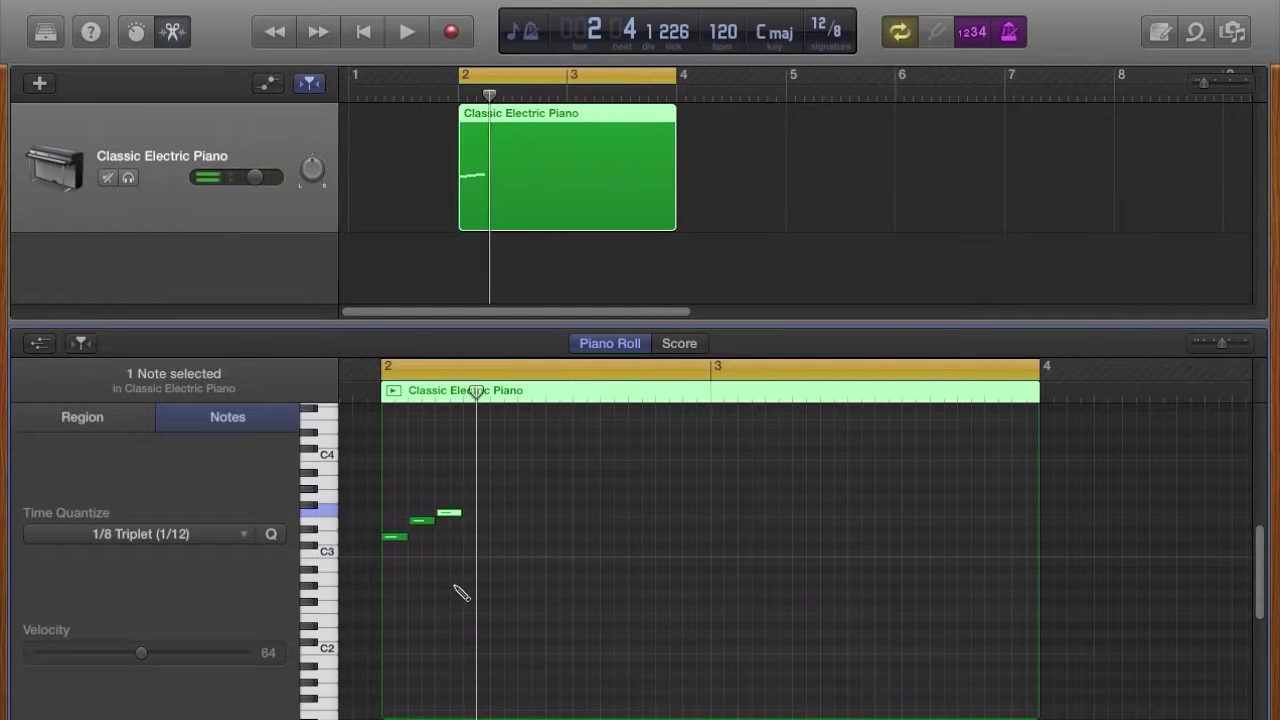
# - Copy the three-note figure, then the six notes, to fill bar 2 with twelve triplet notes
pyautogui.moveTo(394, 485); pyautogui.dragTo(450, 582)
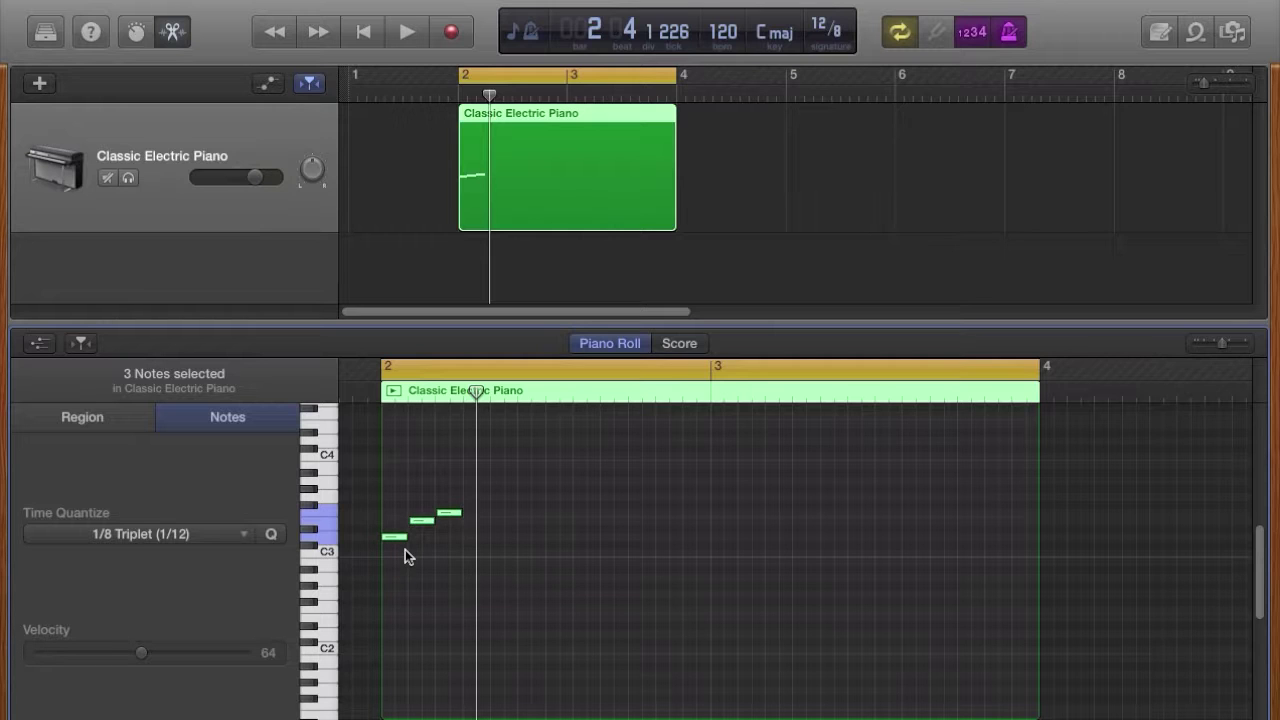
pyautogui.click(395, 478)
pyautogui.moveTo(400, 480); pyautogui.dragTo(449, 567)
pyautogui.moveTo(394, 537)
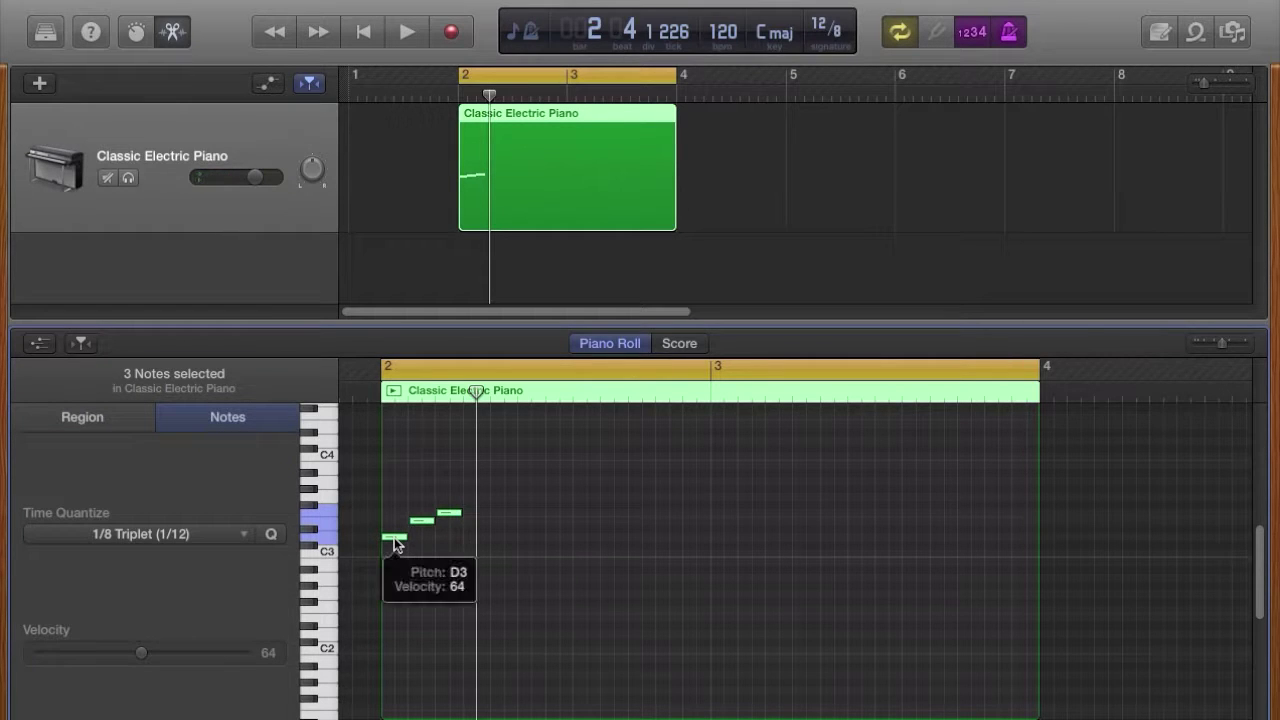
pyautogui.moveTo(394, 537); pyautogui.dragTo(477, 539)
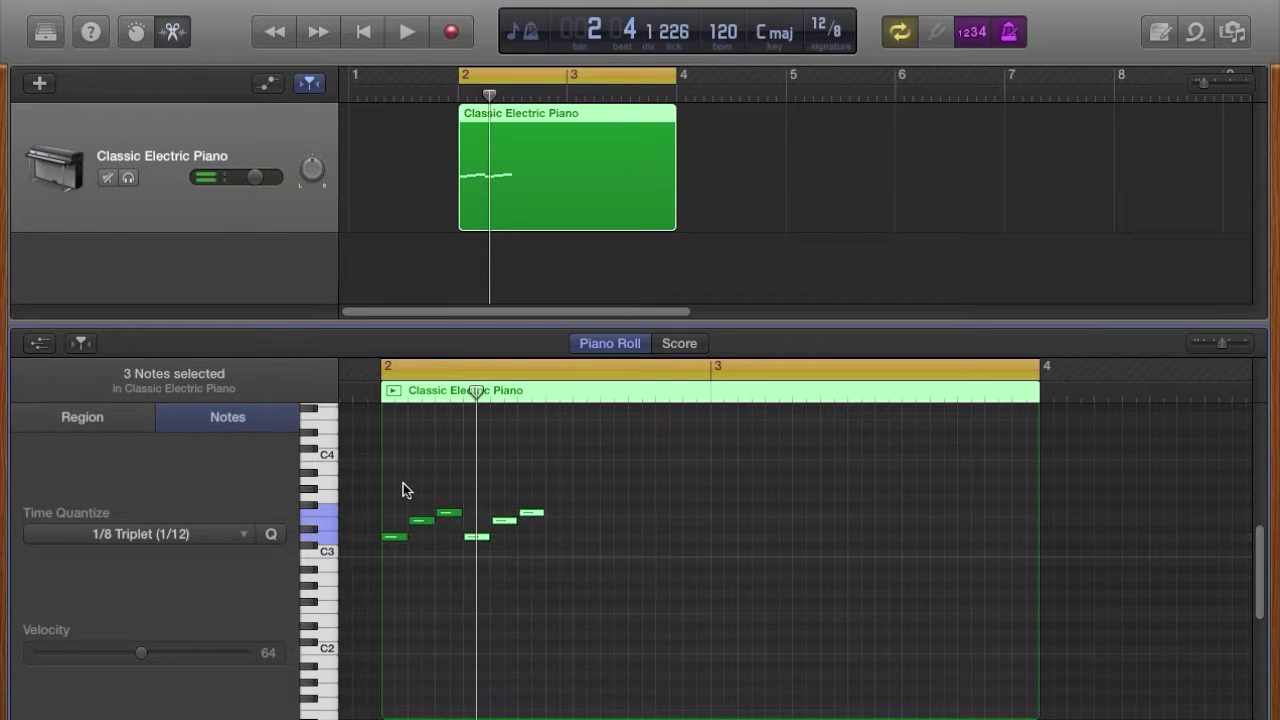
pyautogui.moveTo(397, 469); pyautogui.dragTo(530, 592)
pyautogui.moveTo(394, 538); pyautogui.dragTo(567, 543)
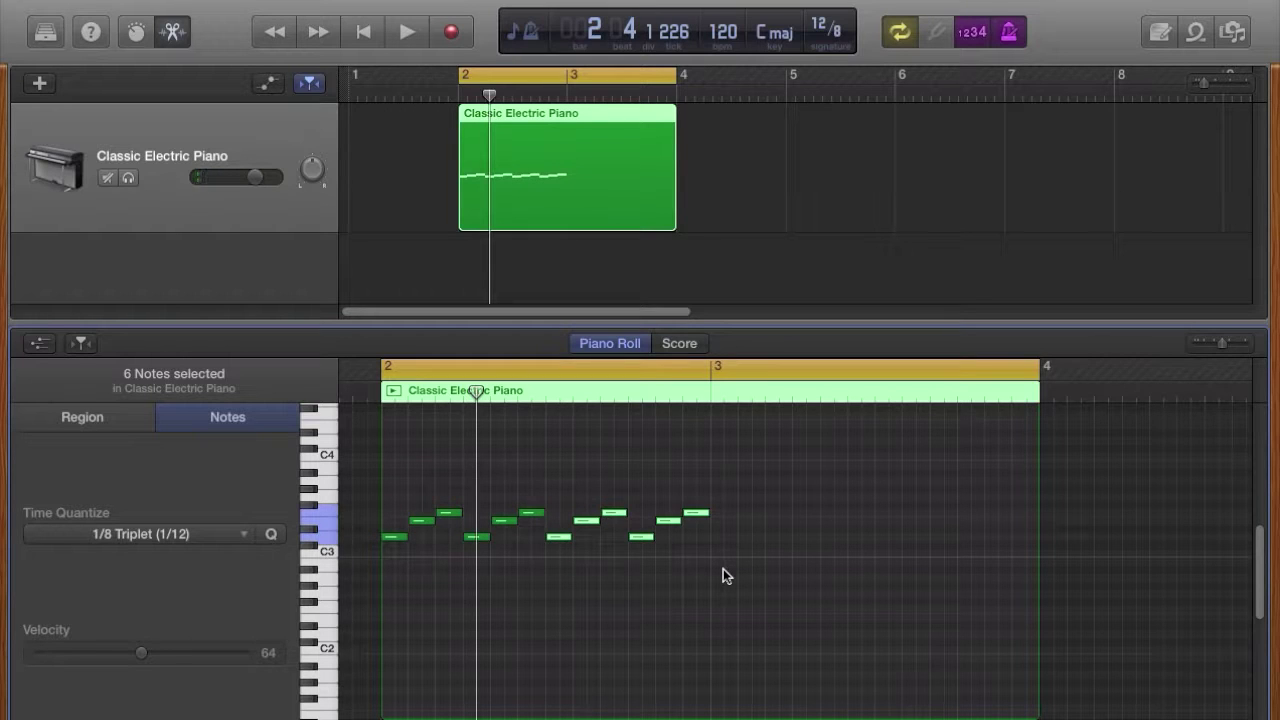
# - Add a longer held note at bar 3 and play back the triplet melody
pyautogui.click(722, 500)
pyautogui.moveTo(740, 498); pyautogui.dragTo(791, 508)
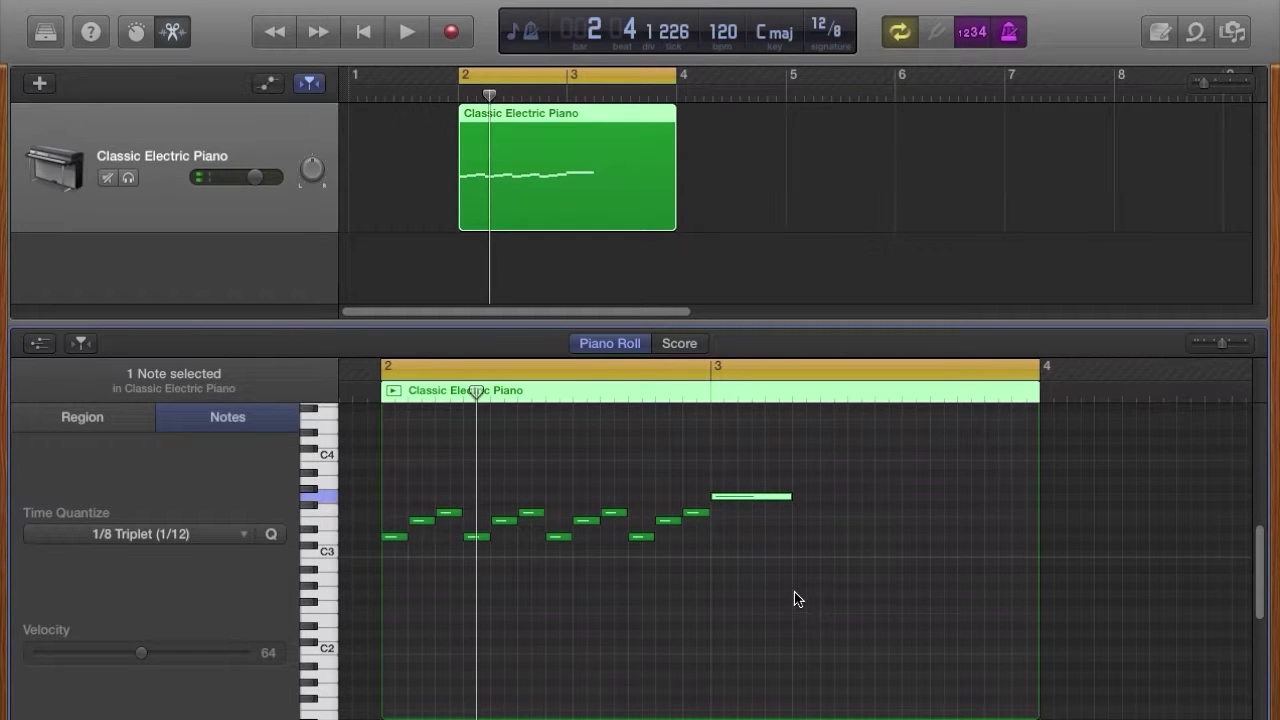
pyautogui.press('space')
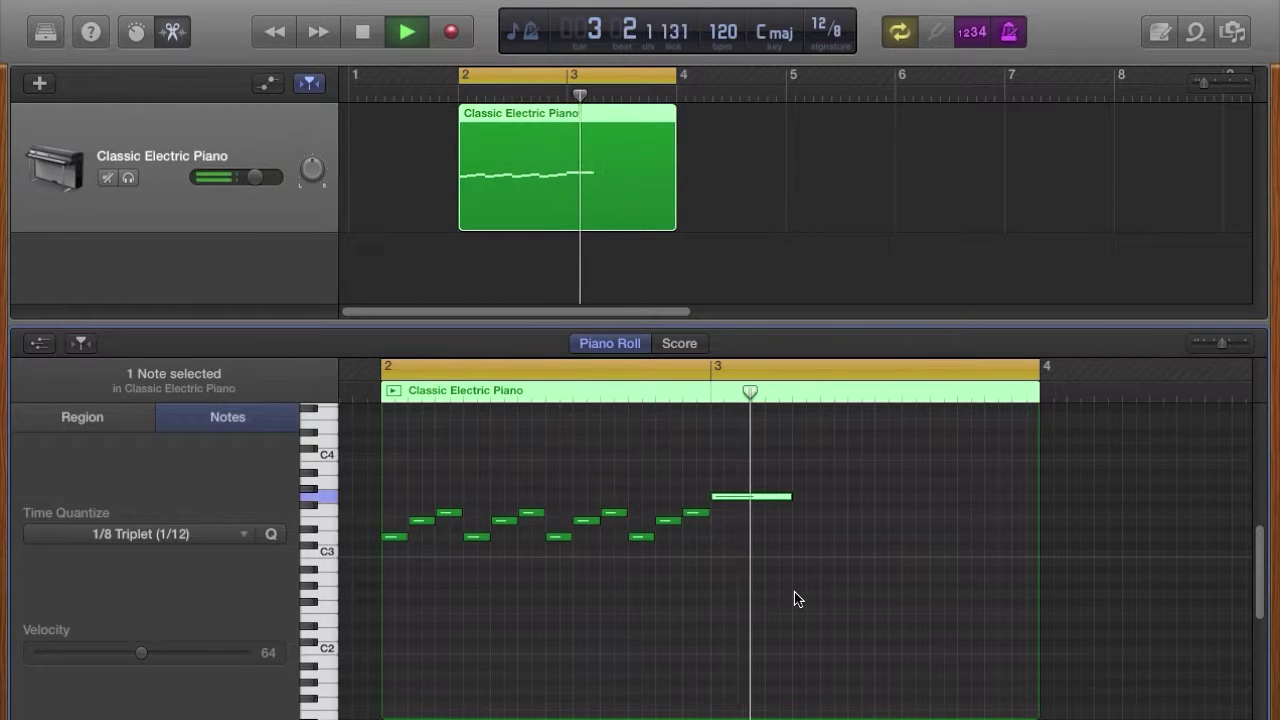
# - Stop playback and delete all thirteen notes from the region
pyautogui.press('space')
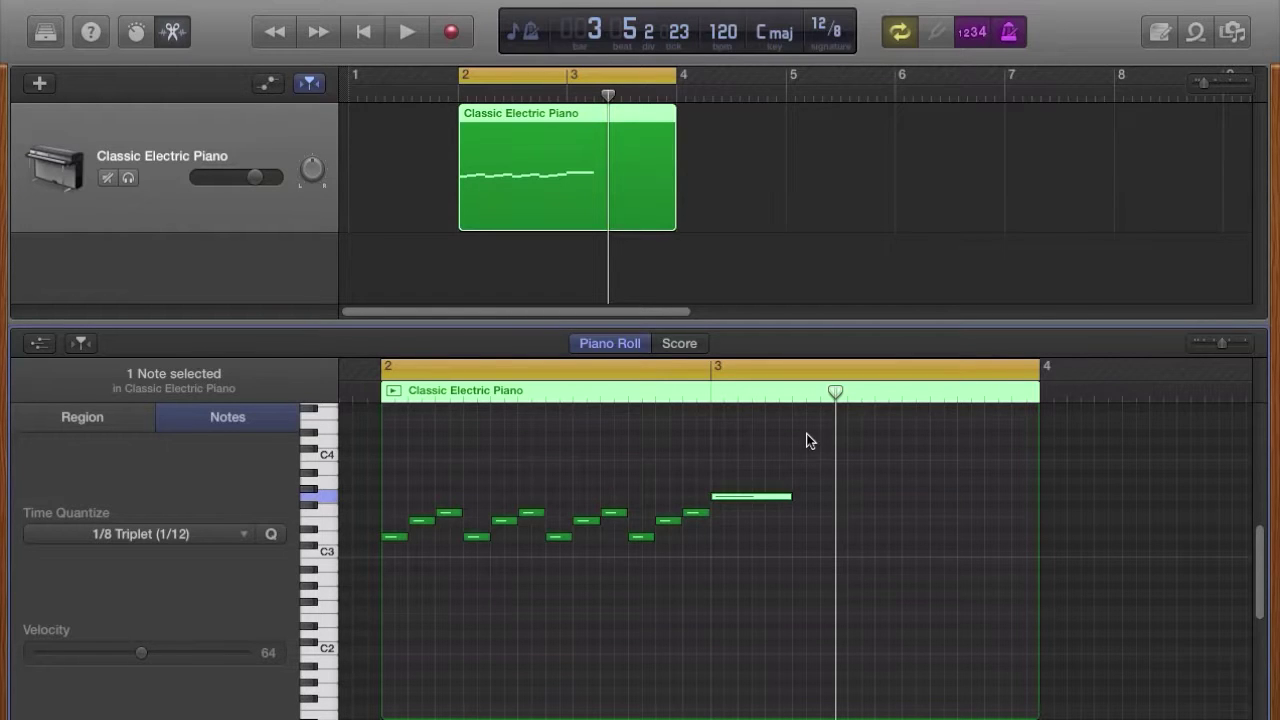
pyautogui.moveTo(808, 434); pyautogui.dragTo(400, 584)
pyautogui.press('Delete')
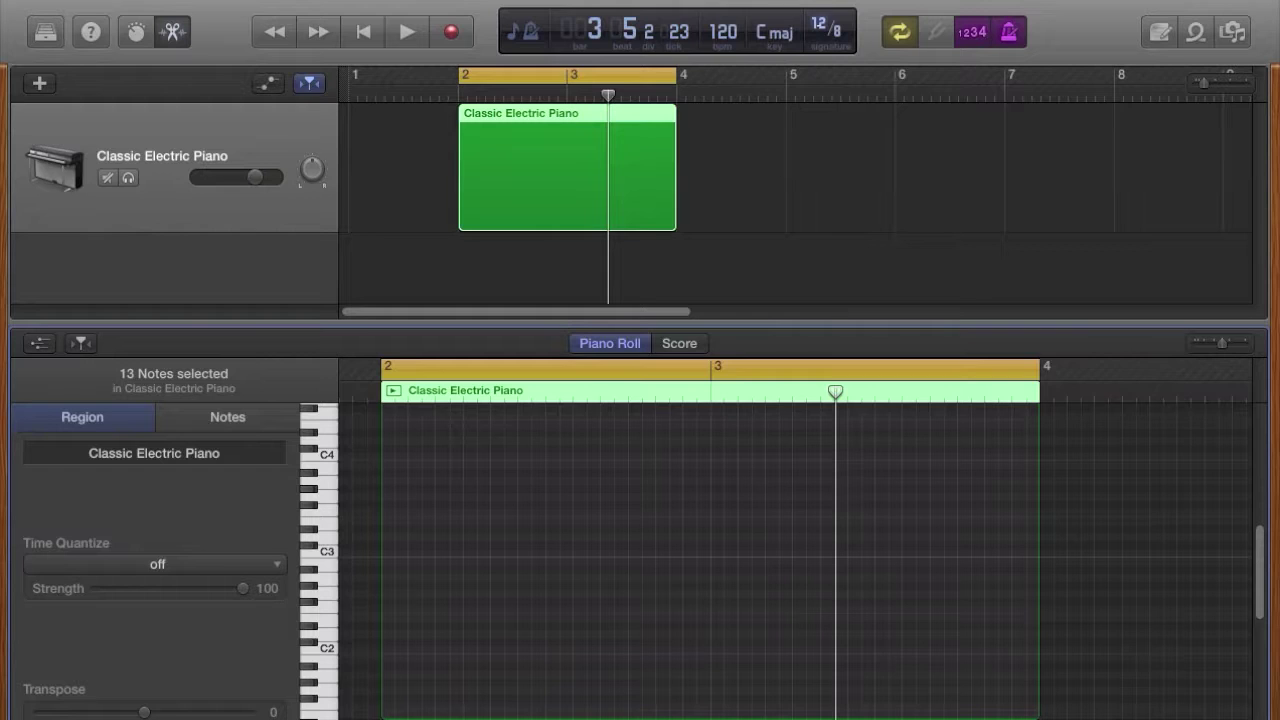
# - Change the time signature to 4/4 and the tempo to 80 bpm
pyautogui.moveTo(818, 24)
pyautogui.mouseDown()
pyautogui.moveTo(818, 56)
pyautogui.moveTo(822, 46)
pyautogui.mouseUp()
pyautogui.click(832, 32)
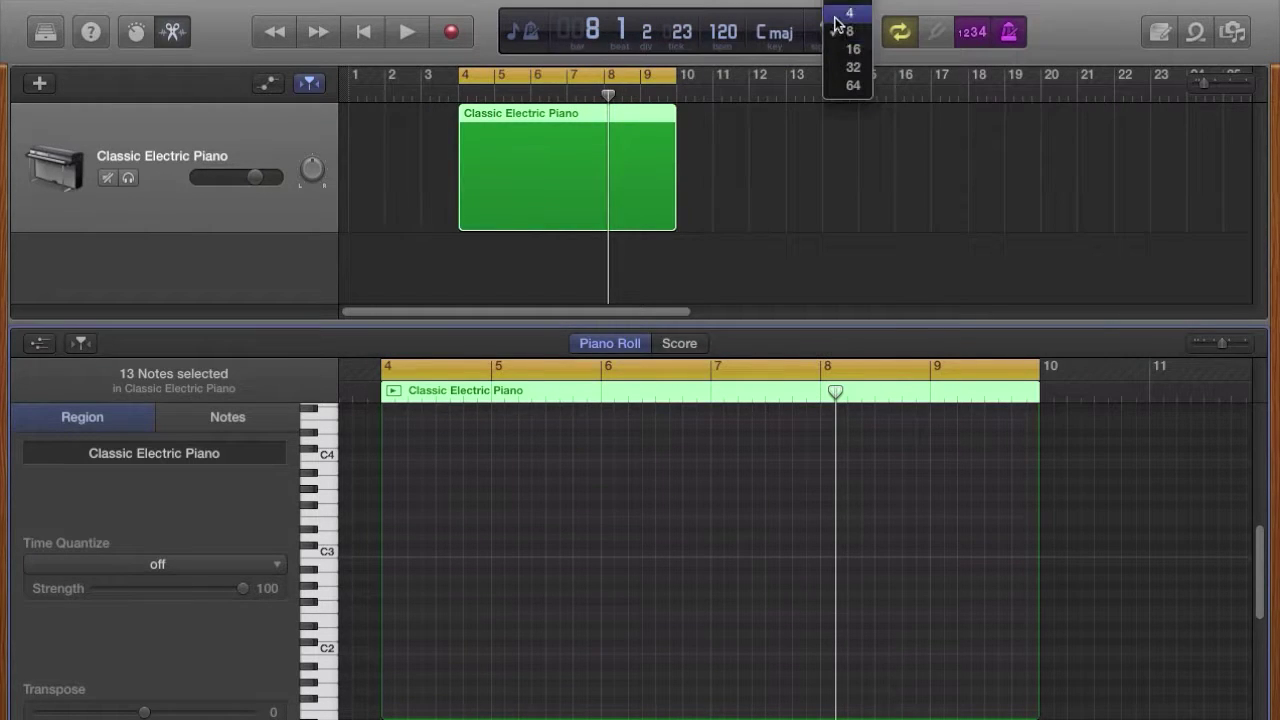
pyautogui.click(837, 16)
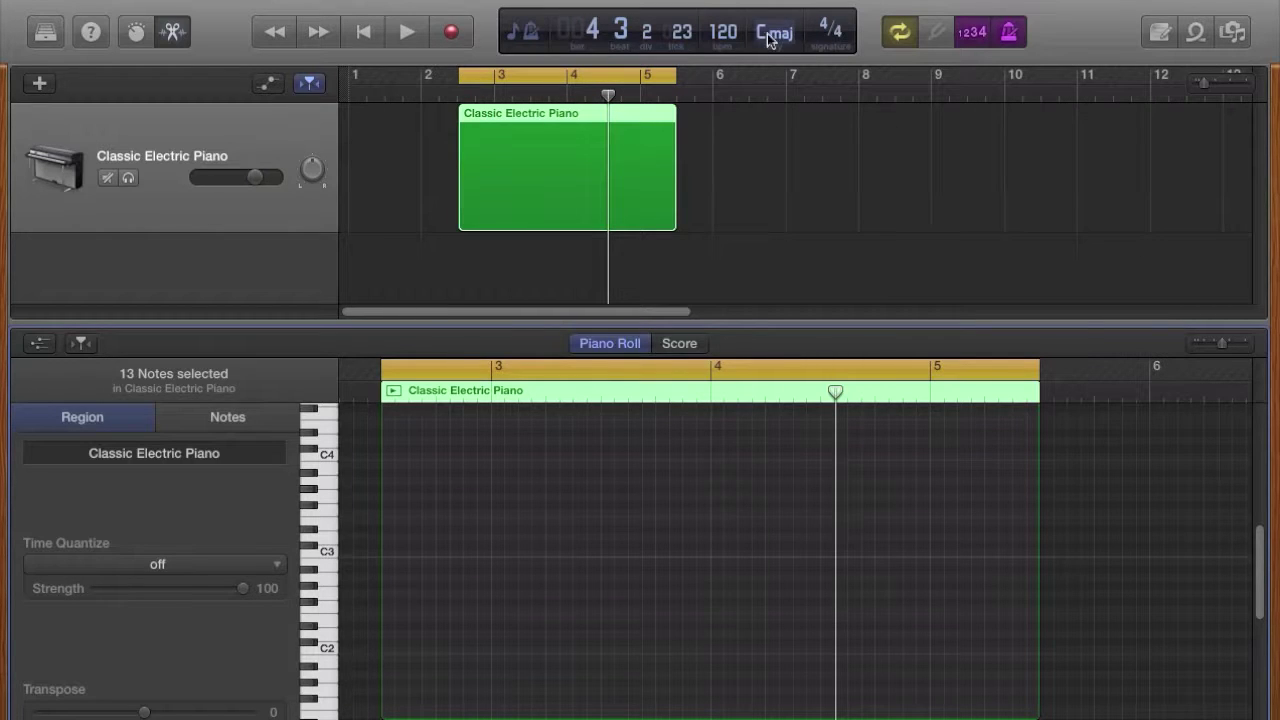
pyautogui.doubleClick(720, 33)
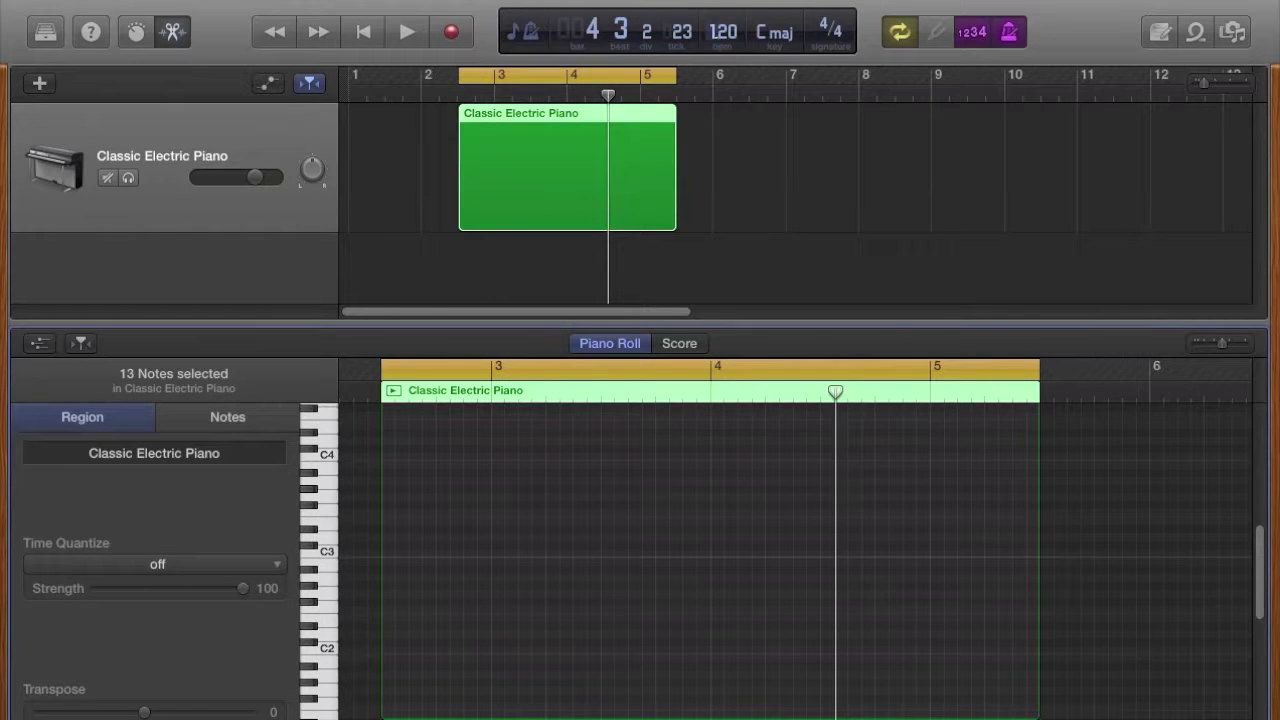
pyautogui.write('19')
pyautogui.moveTo(720, 33)
pyautogui.mouseDown()
pyautogui.moveTo(720, 7)
pyautogui.moveTo(727, 36)
pyautogui.moveTo(727, 25)
pyautogui.mouseUp()
# - Move the cycle range and the region so both span bars 3 to 5
pyautogui.press('space')
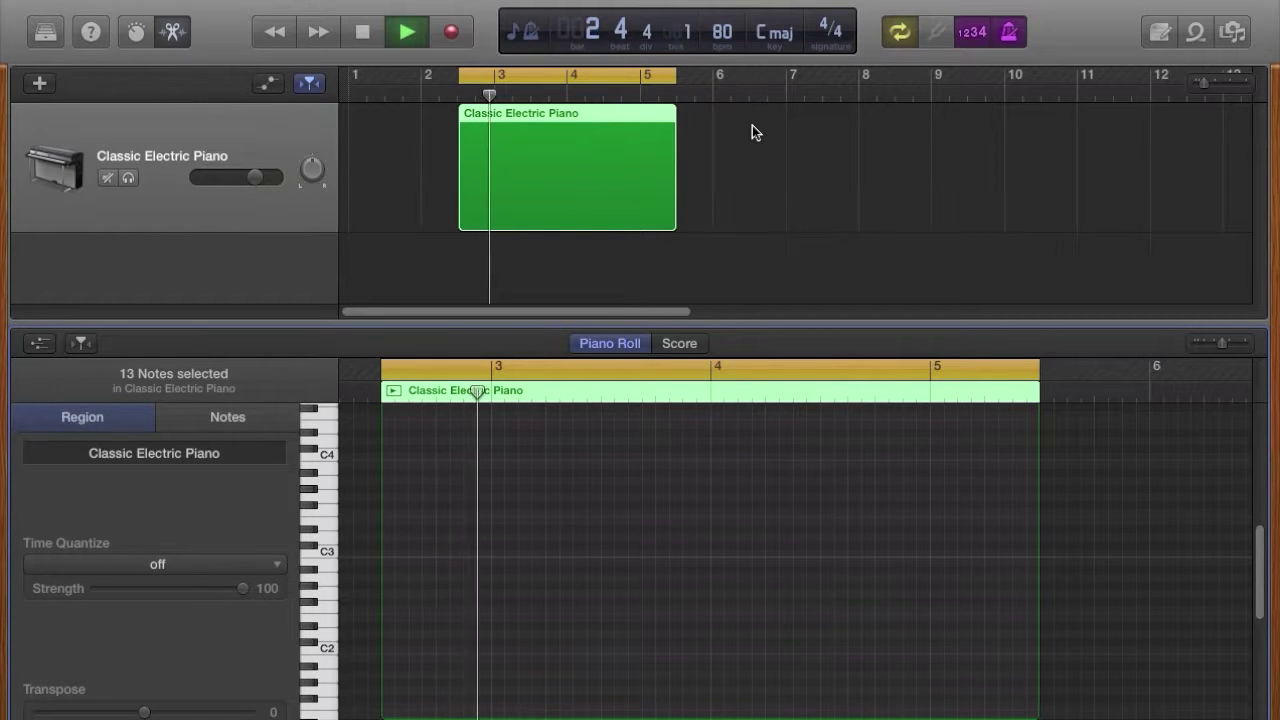
pyautogui.press('space')
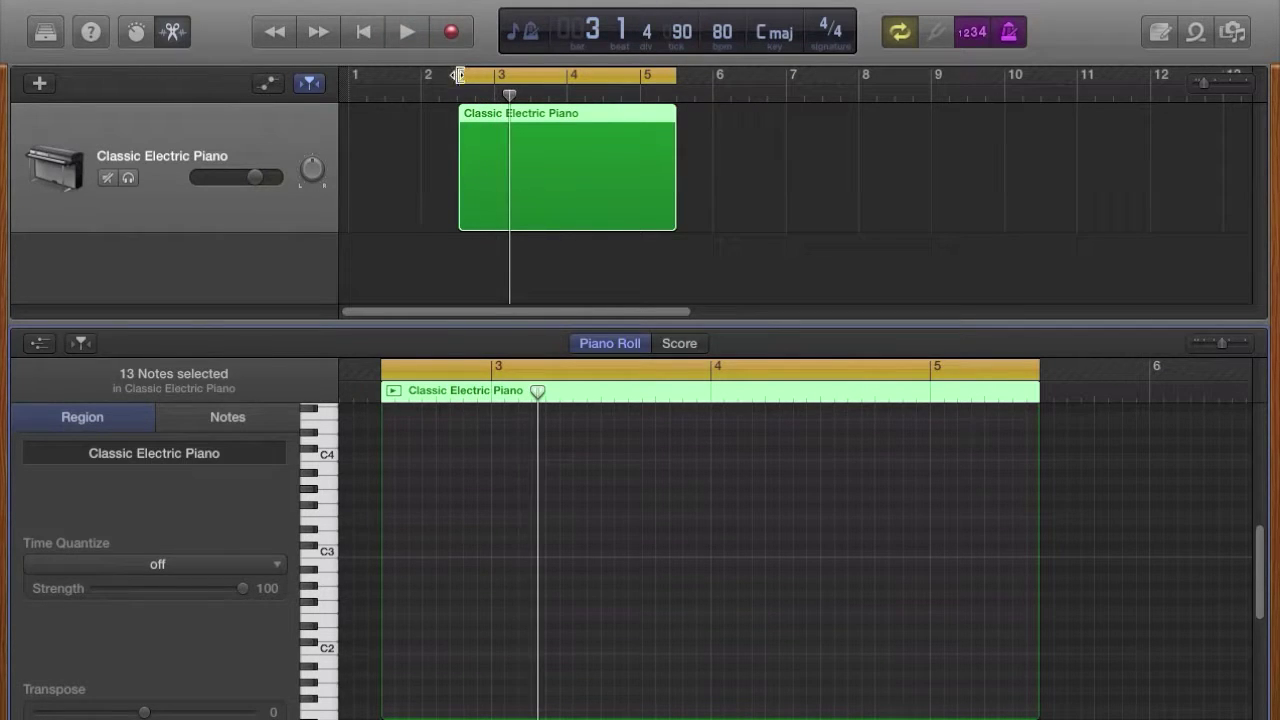
pyautogui.moveTo(457, 75); pyautogui.dragTo(496, 76)
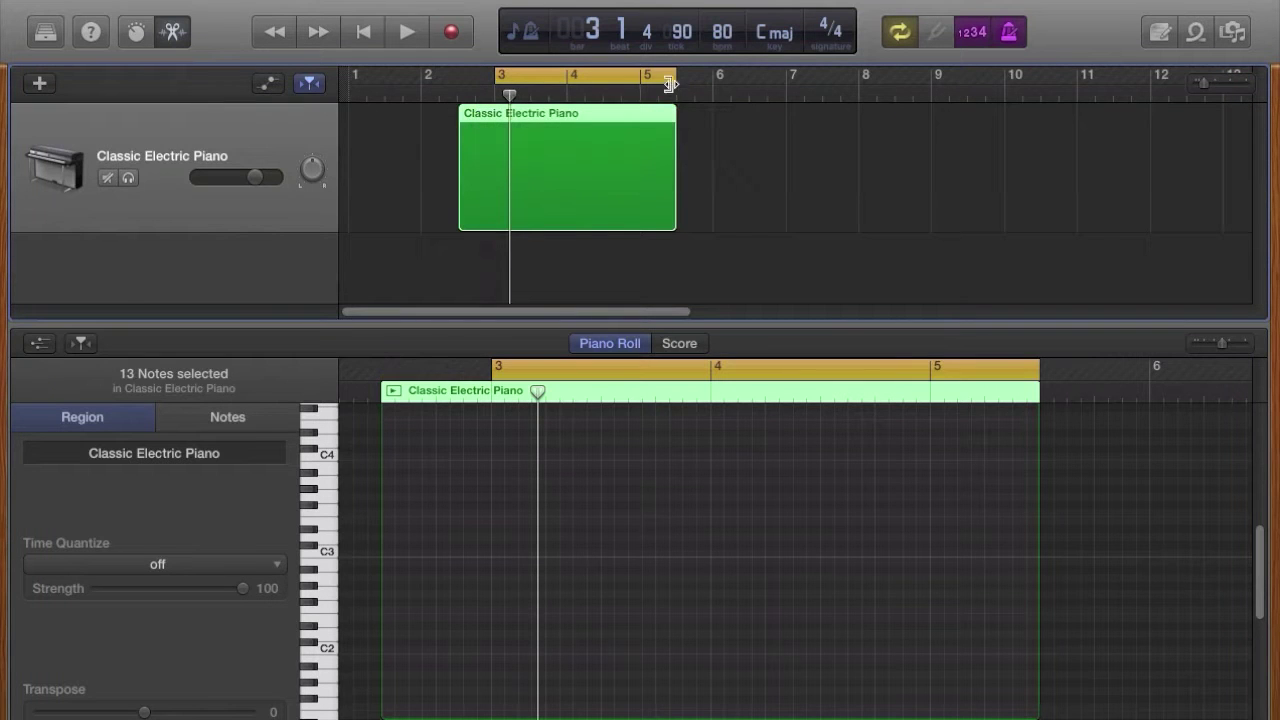
pyautogui.moveTo(670, 84); pyautogui.dragTo(641, 82)
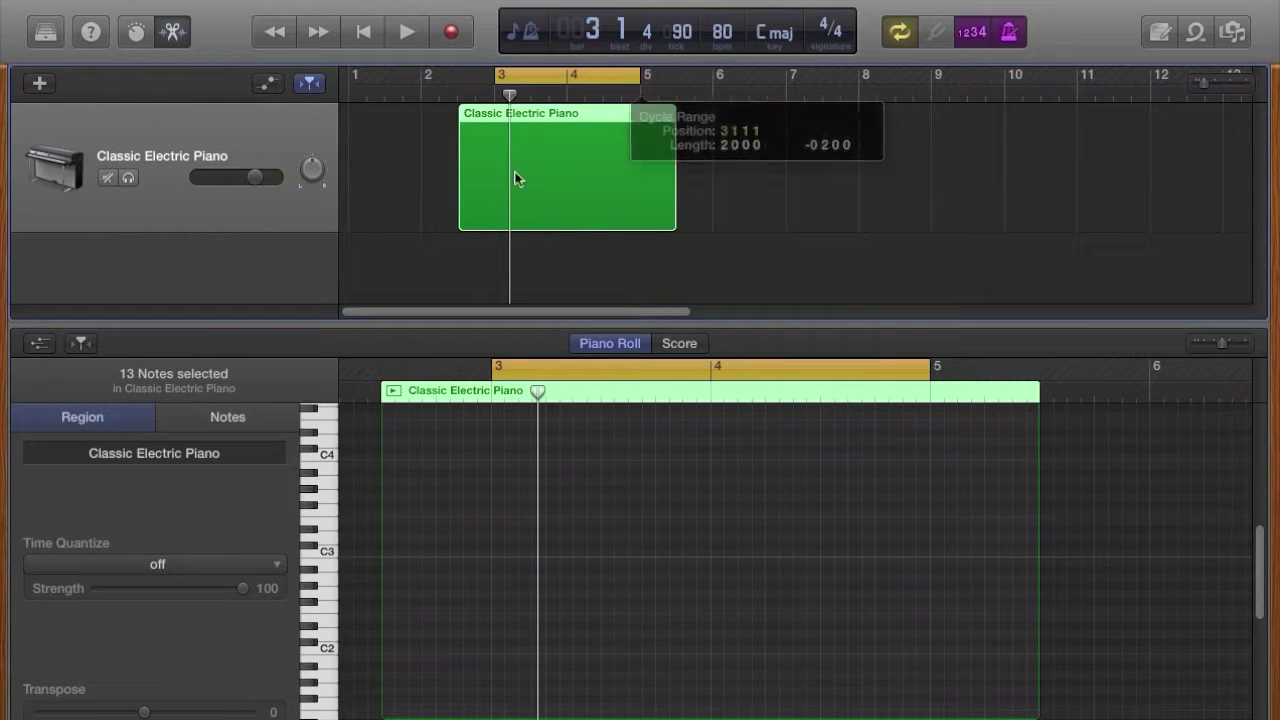
pyautogui.moveTo(460, 222); pyautogui.dragTo(496, 222)
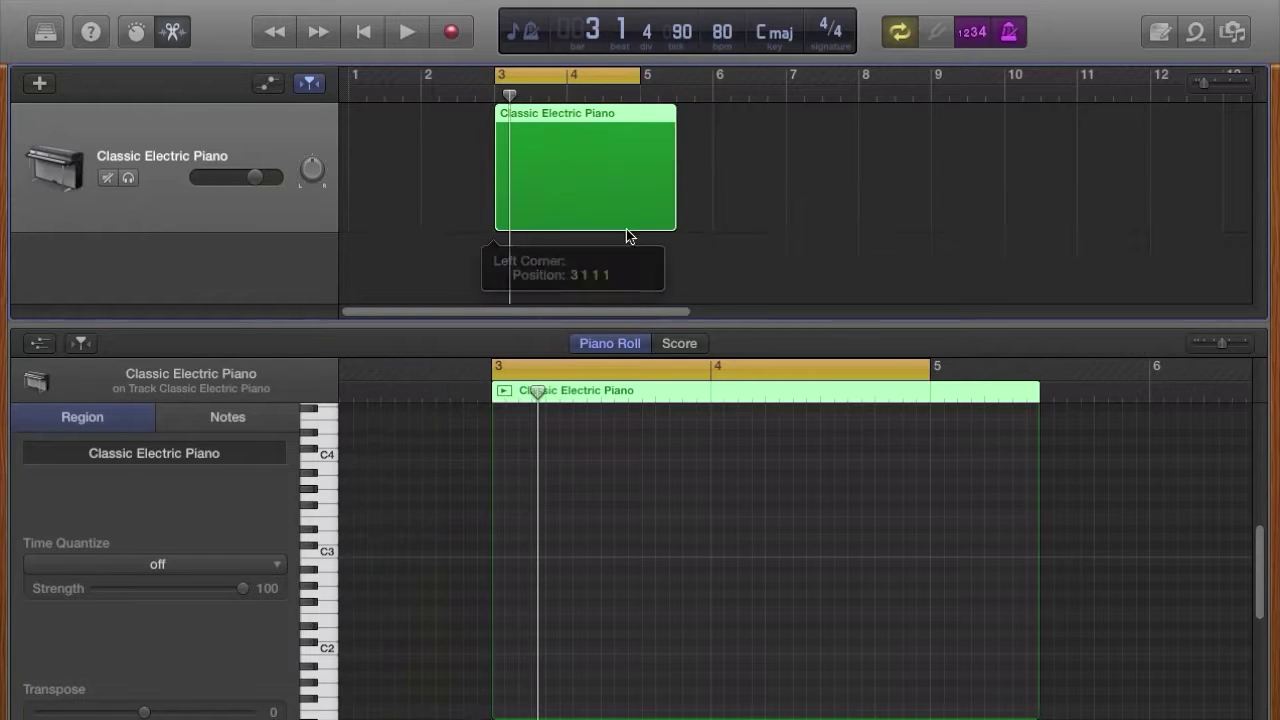
pyautogui.moveTo(662, 218); pyautogui.dragTo(640, 216)
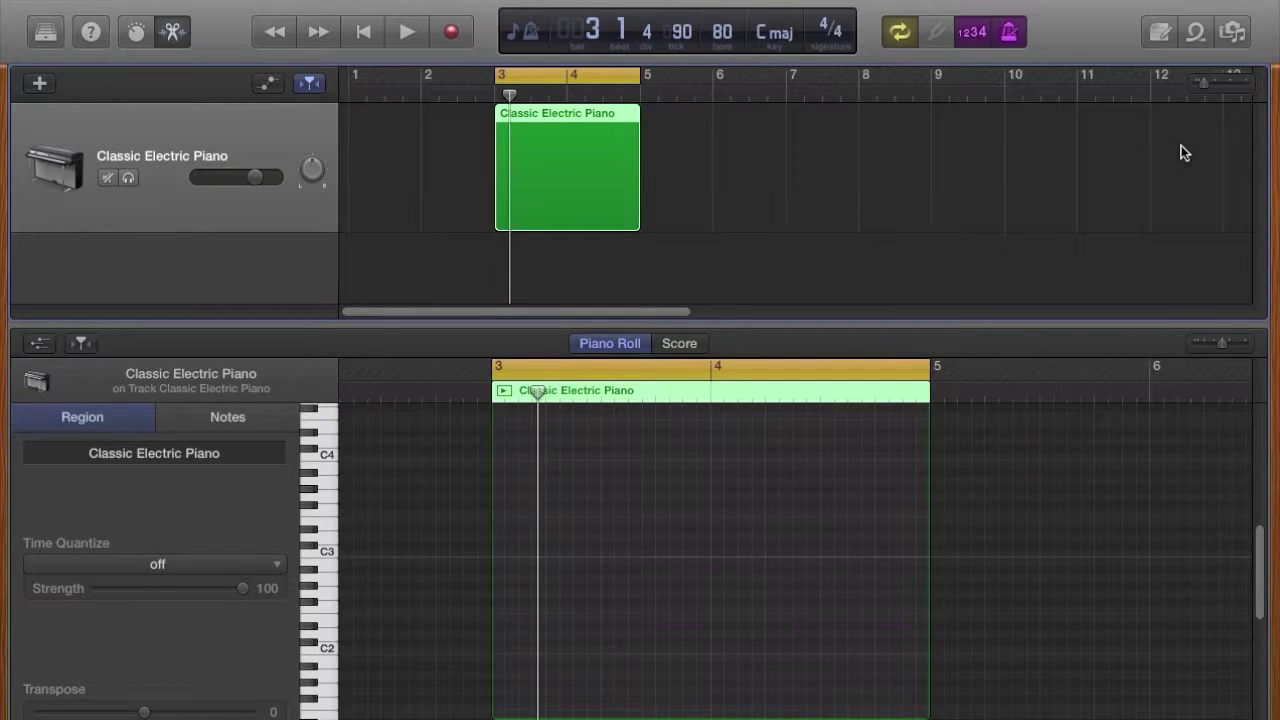
# - Zoom in on the timeline and note editor, then start recording a new take
pyautogui.moveTo(1203, 84); pyautogui.dragTo(1213, 86)
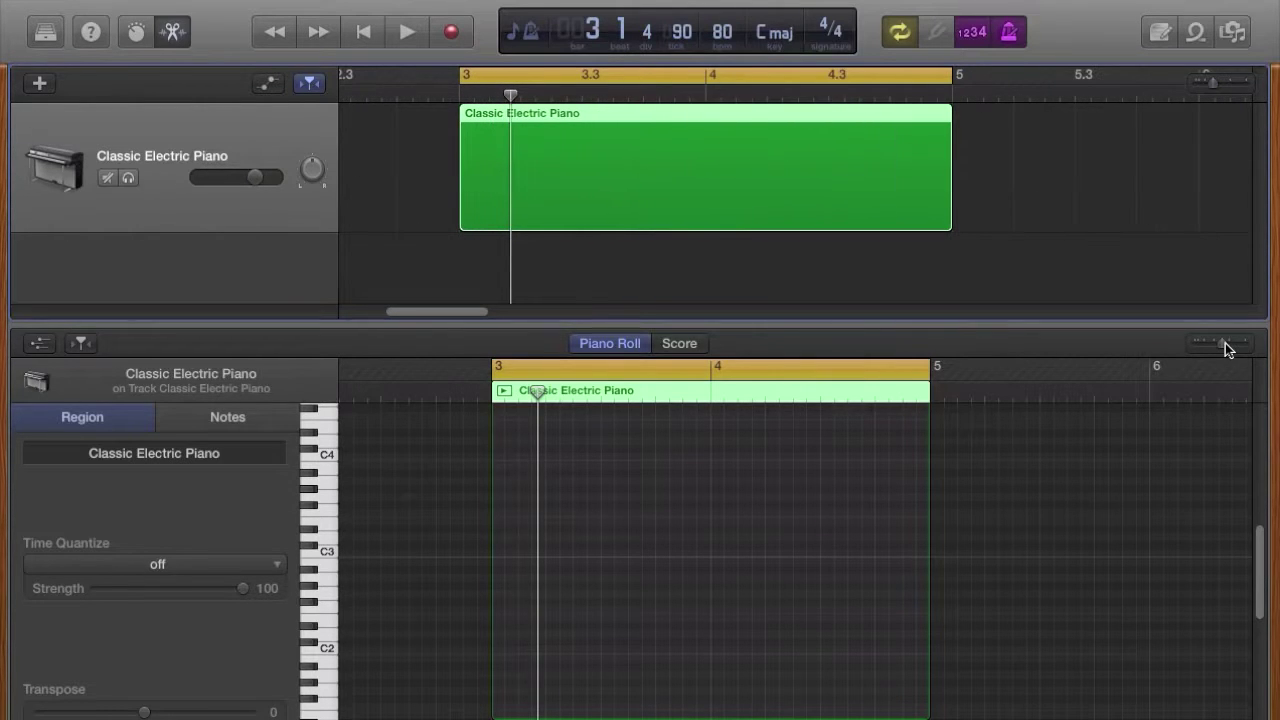
pyautogui.moveTo(1226, 346); pyautogui.dragTo(1228, 347)
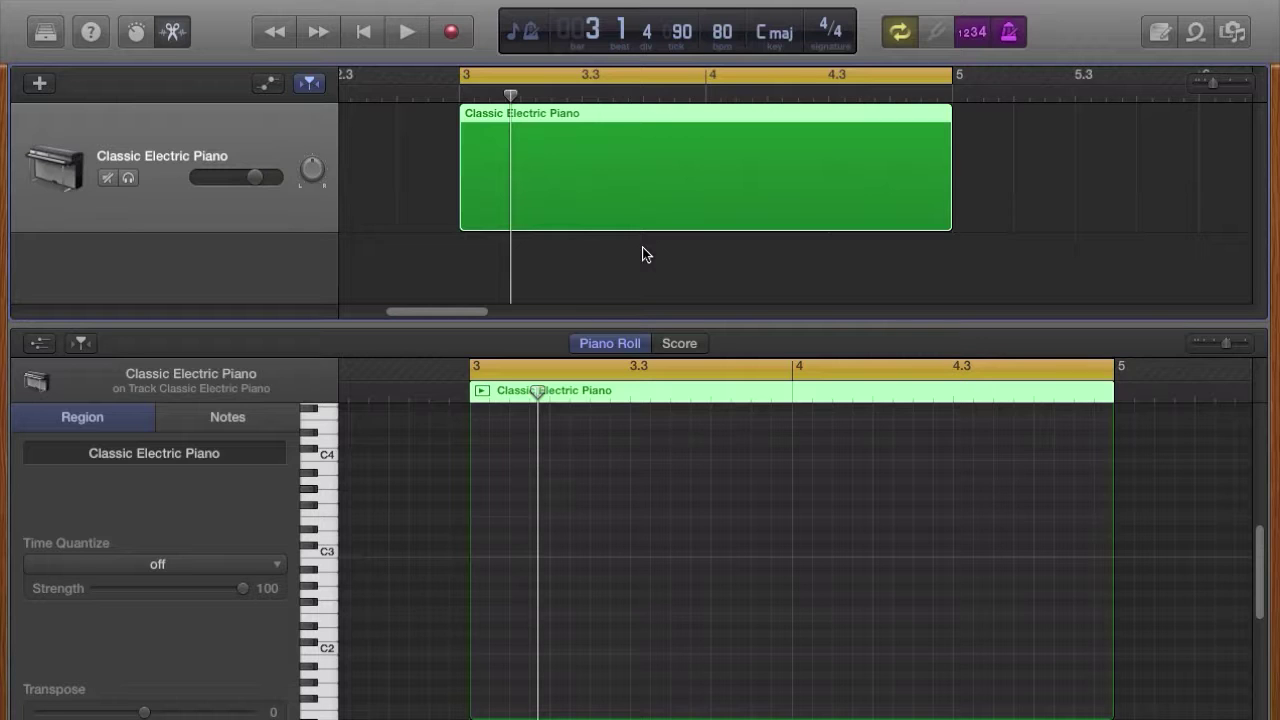
pyautogui.press('r')
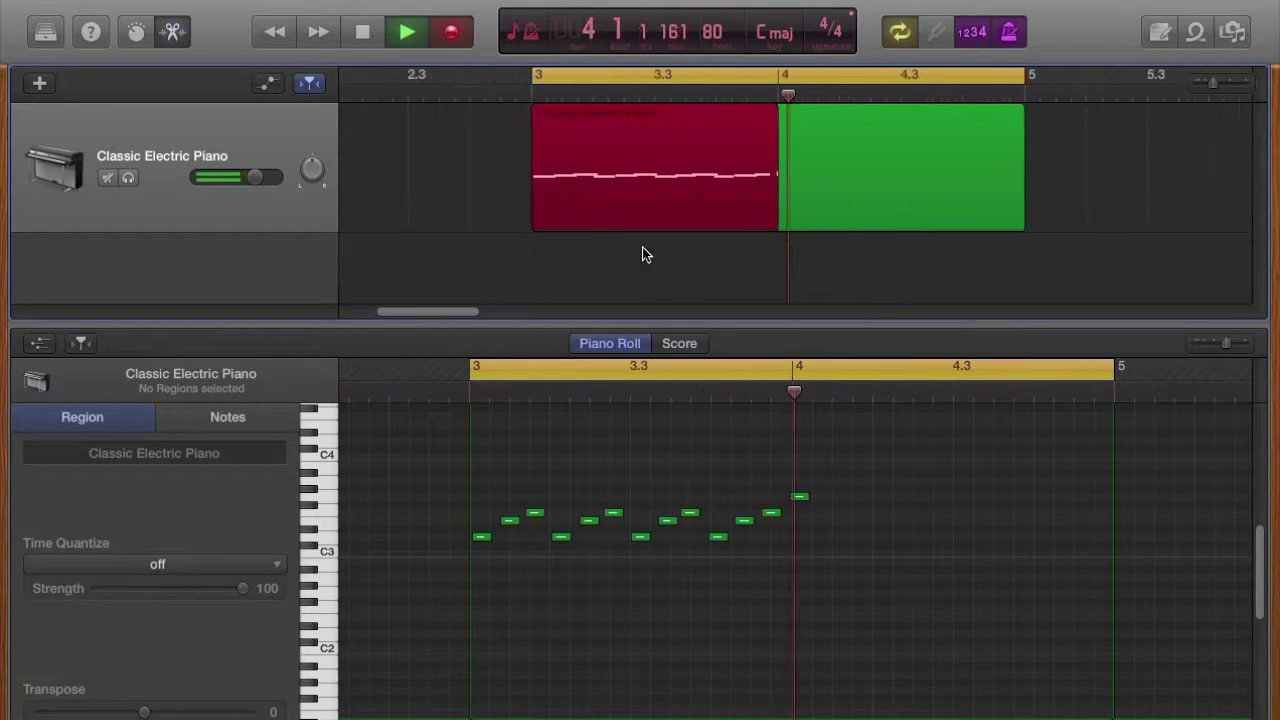
# - Stop recording once twelve triplet notes and a held note at bar 4 are captured
pyautogui.press('space')
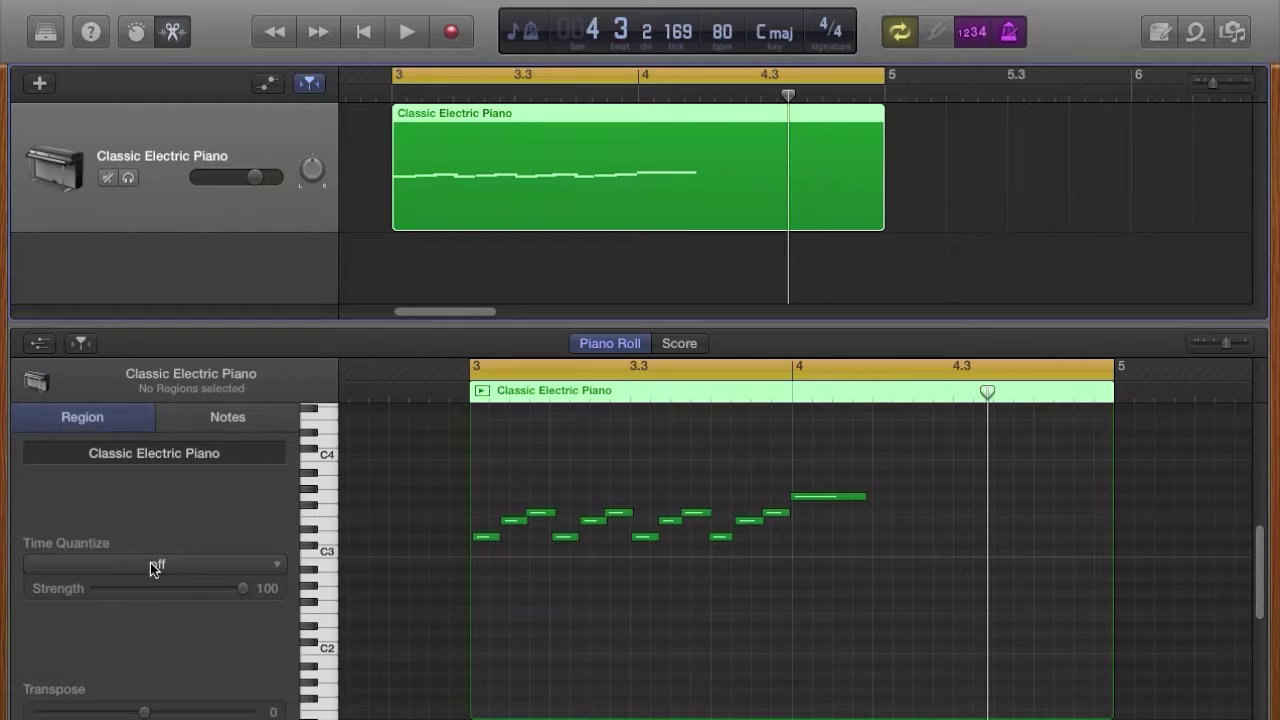
# - Quantize the recorded notes to 1/8 Triplet and adjust one short note's length
pyautogui.click(152, 566)
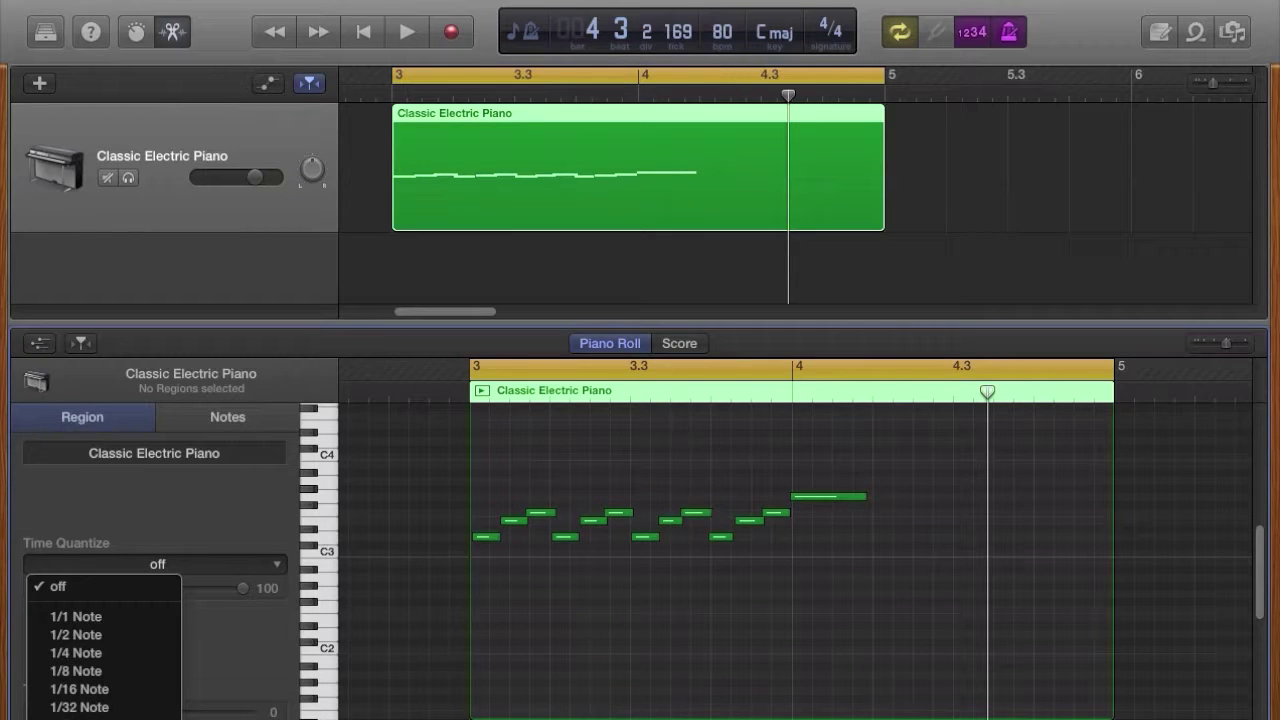
pyautogui.click(80, 716)
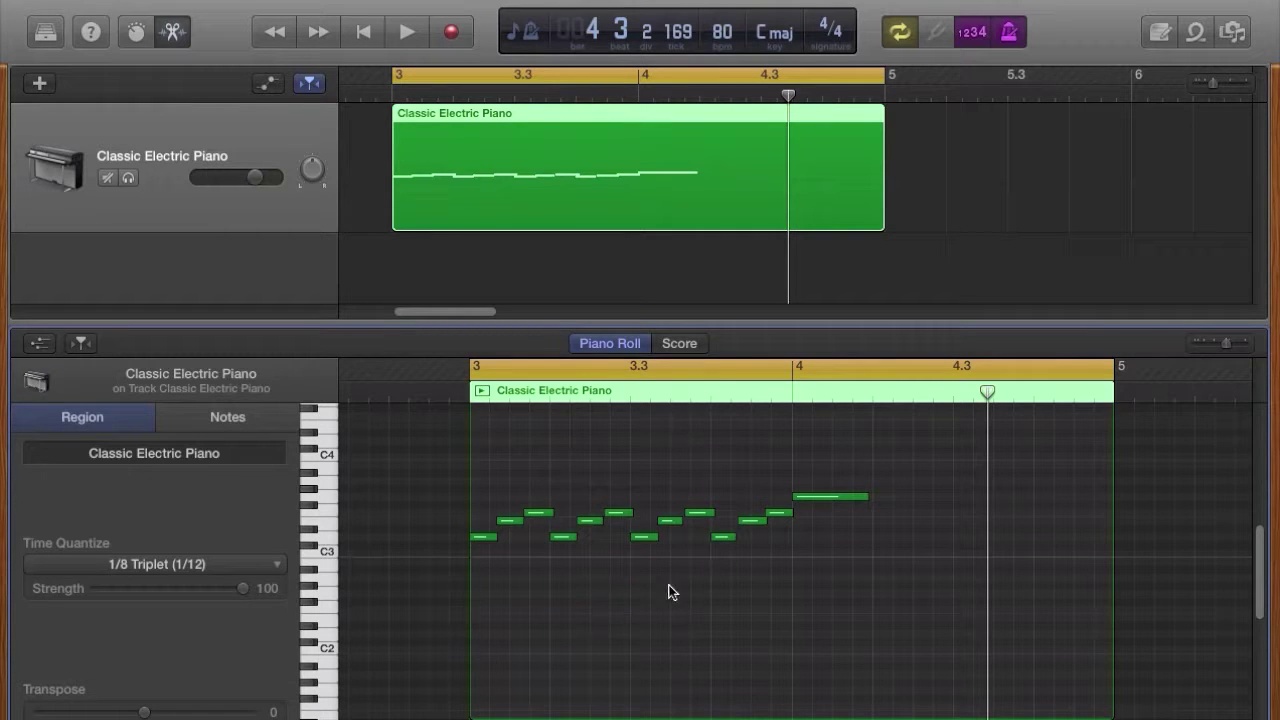
pyautogui.moveTo(733, 538); pyautogui.dragTo(736, 538)
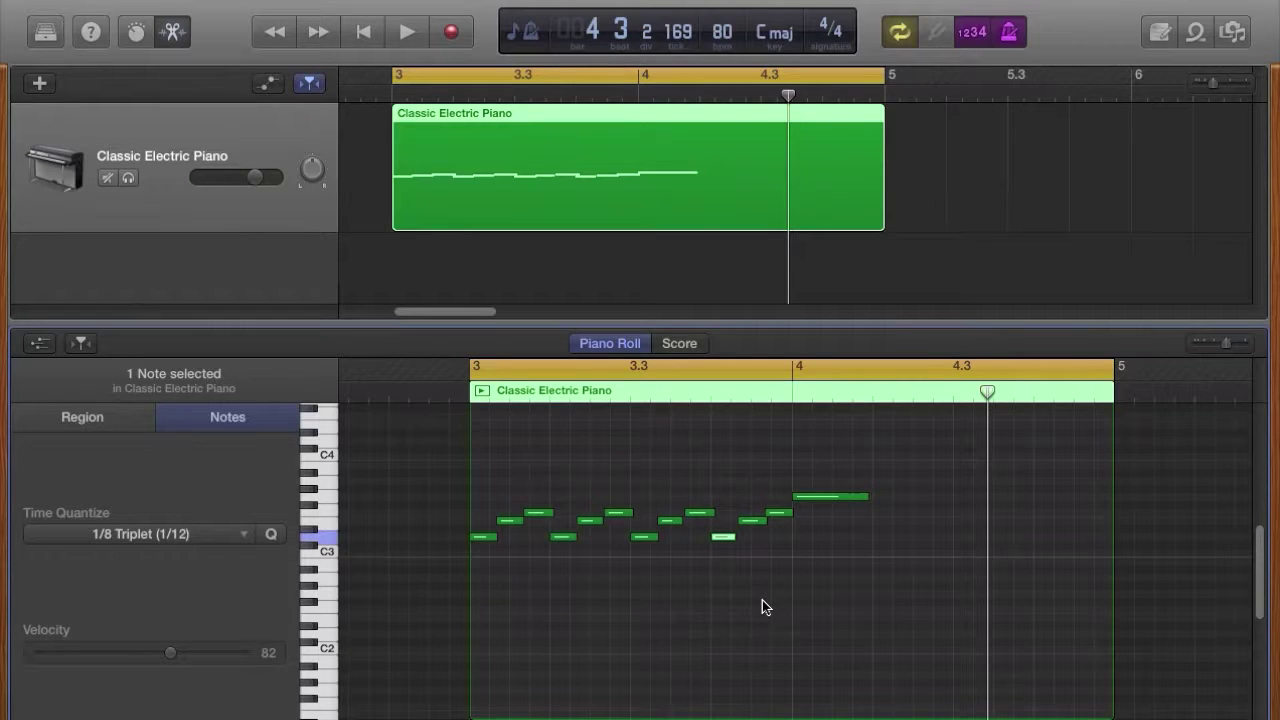
# - Play back the melody, delete the held note at bar 4, and select the twelve remaining notes
pyautogui.press('space')
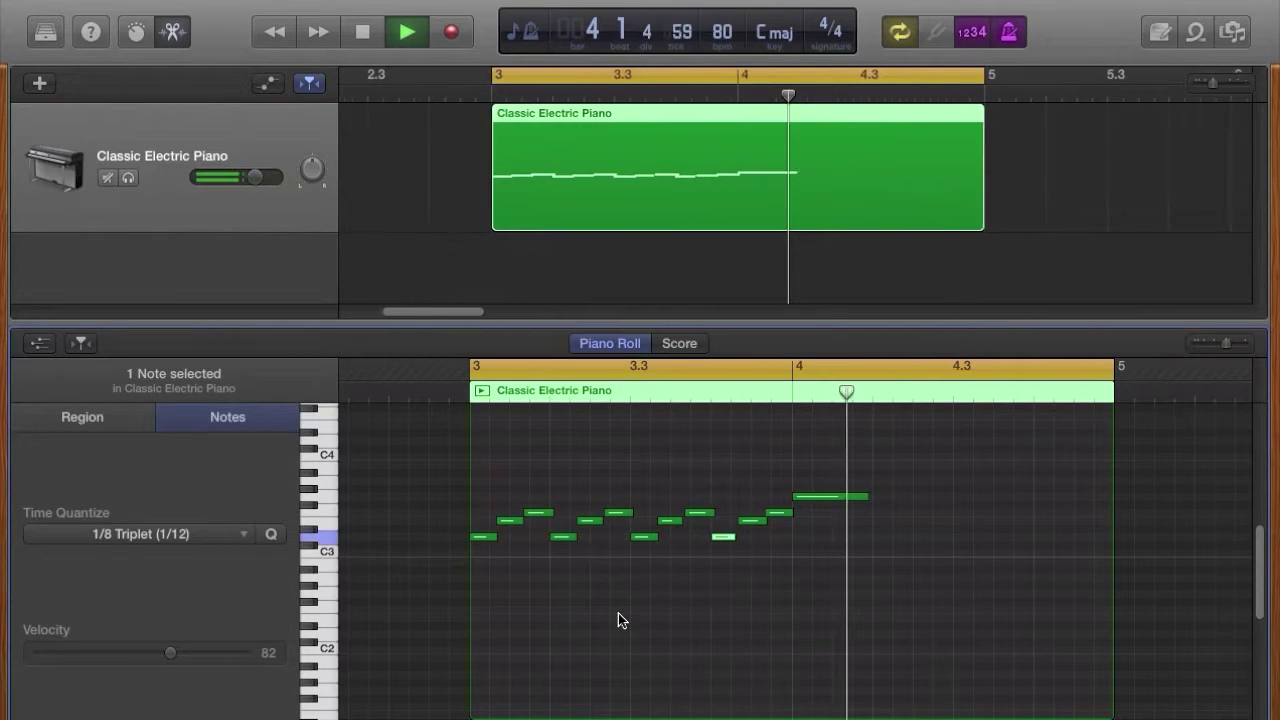
pyautogui.press('space')
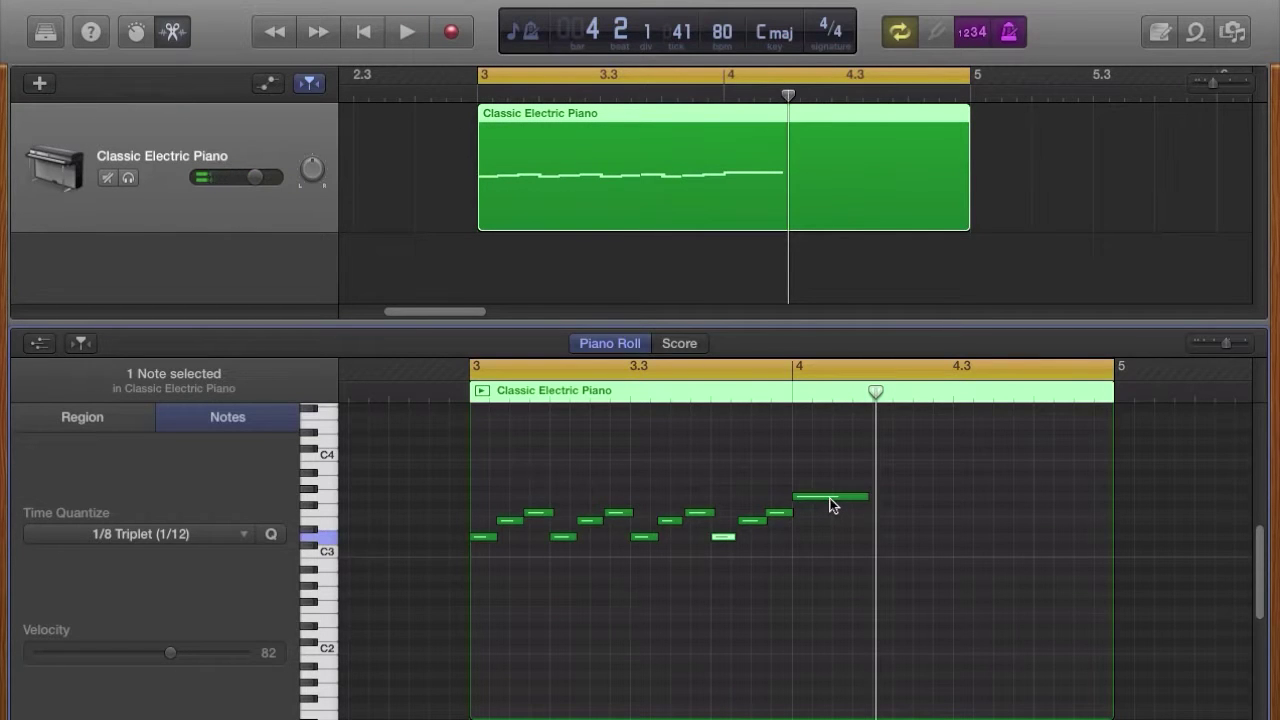
pyautogui.click(829, 499)
pyautogui.press('Delete')
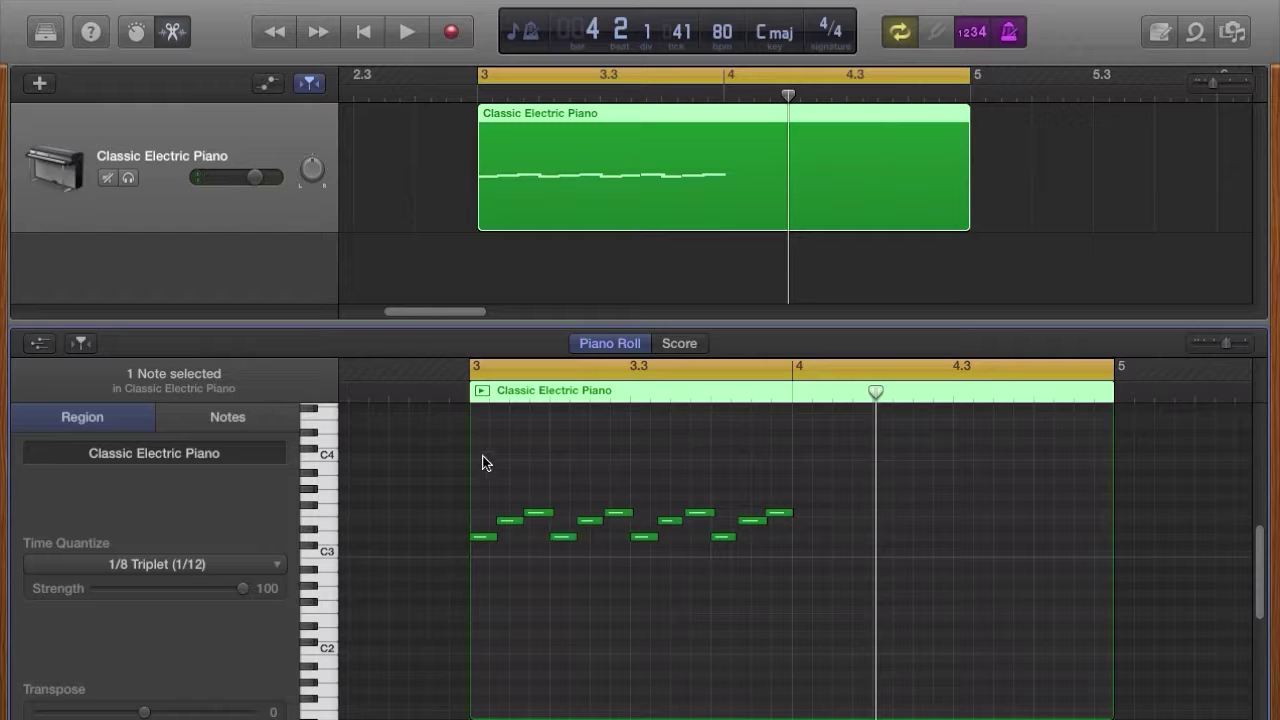
pyautogui.moveTo(482, 455); pyautogui.dragTo(799, 592)
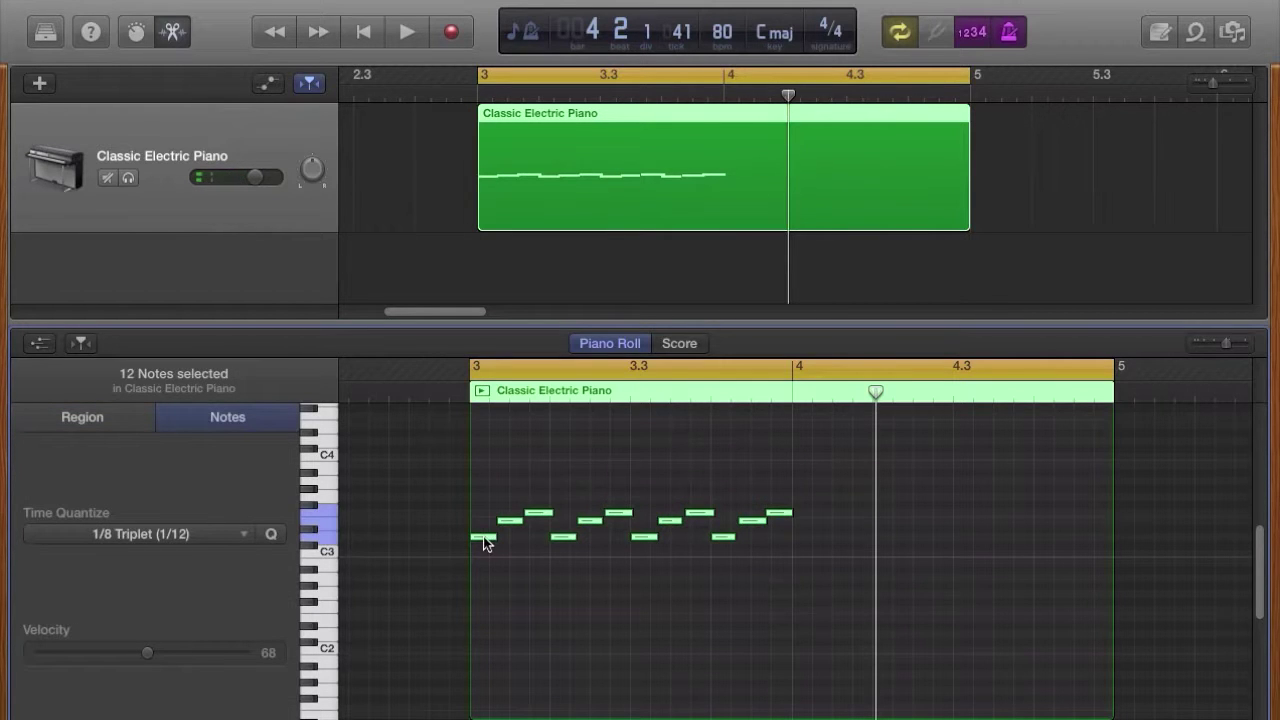
# - Copy the twelve triplet notes into bar 4 and raise one copied note three semitones
pyautogui.moveTo(486, 538); pyautogui.dragTo(820, 543)
pyautogui.click(834, 563)
pyautogui.click(829, 522)
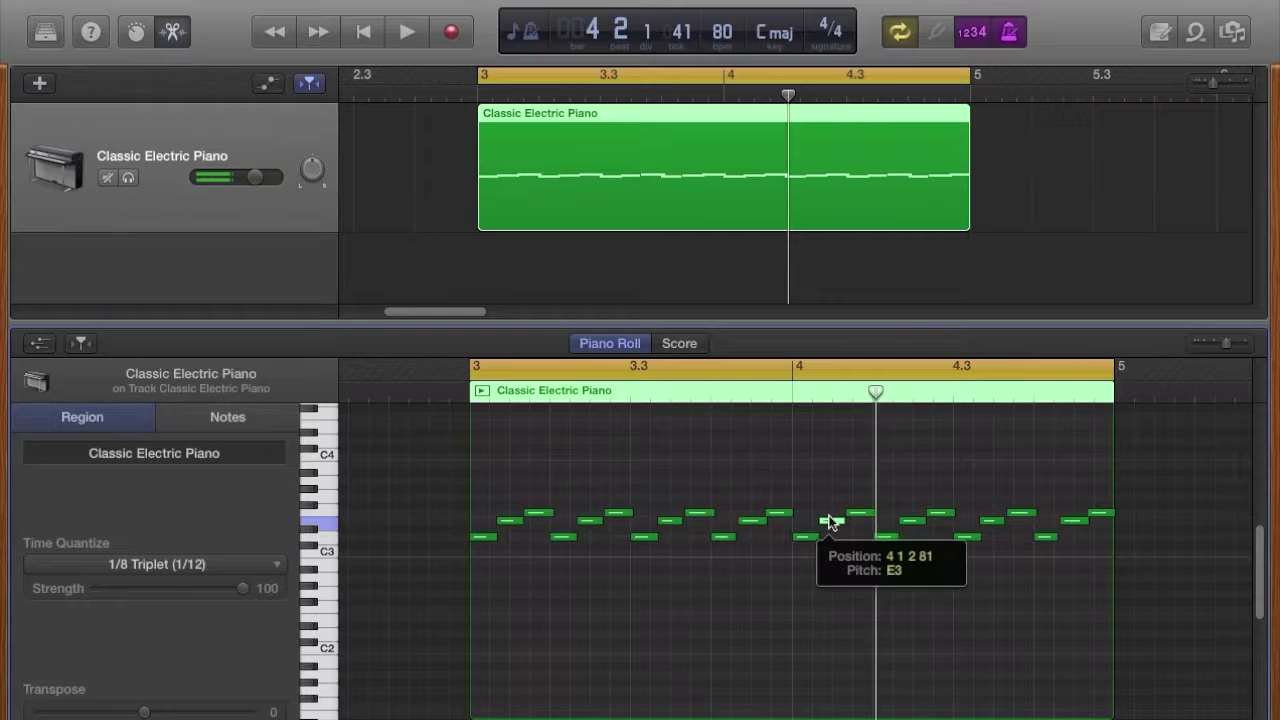
pyautogui.hotkey('alt', 'Up')
pyautogui.hotkey('alt', 'Up')
pyautogui.hotkey('alt', 'Up')
# - Move bar 4 notes to A#2, G#3 and C#3, then select all notes in both bars
pyautogui.moveTo(866, 521); pyautogui.dragTo(911, 570)
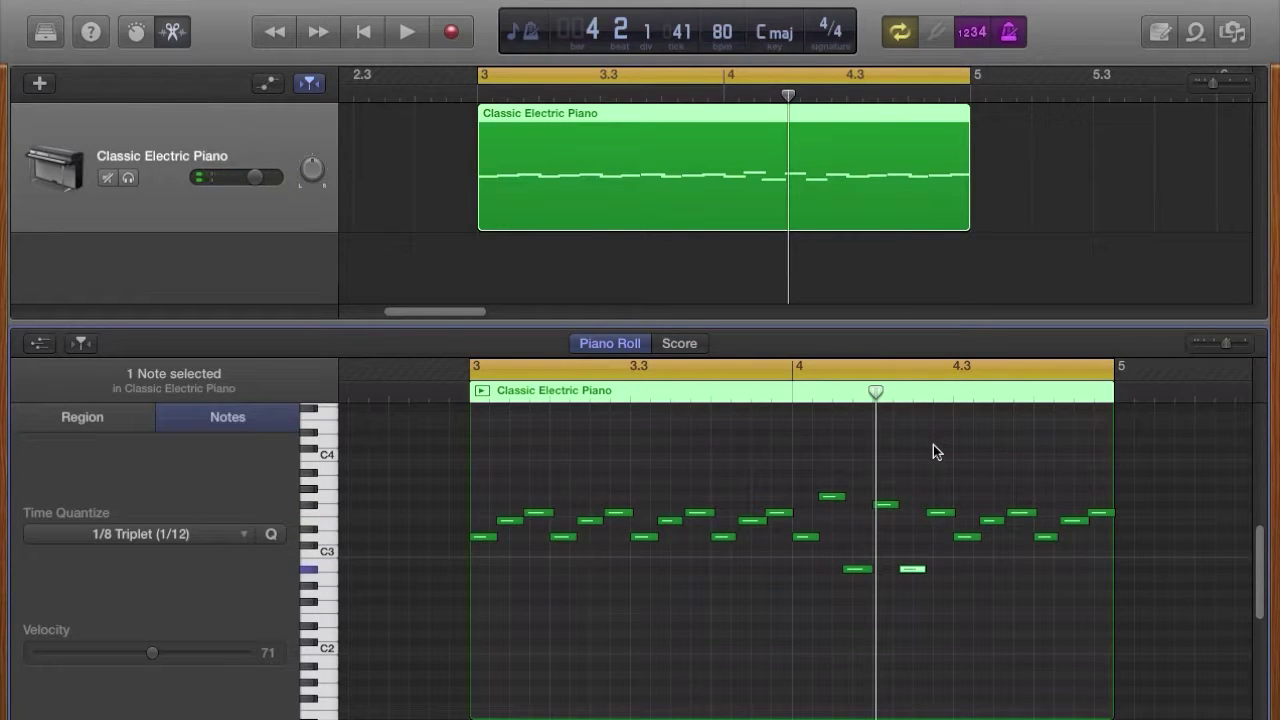
pyautogui.moveTo(938, 515); pyautogui.dragTo(933, 488)
pyautogui.click(967, 538)
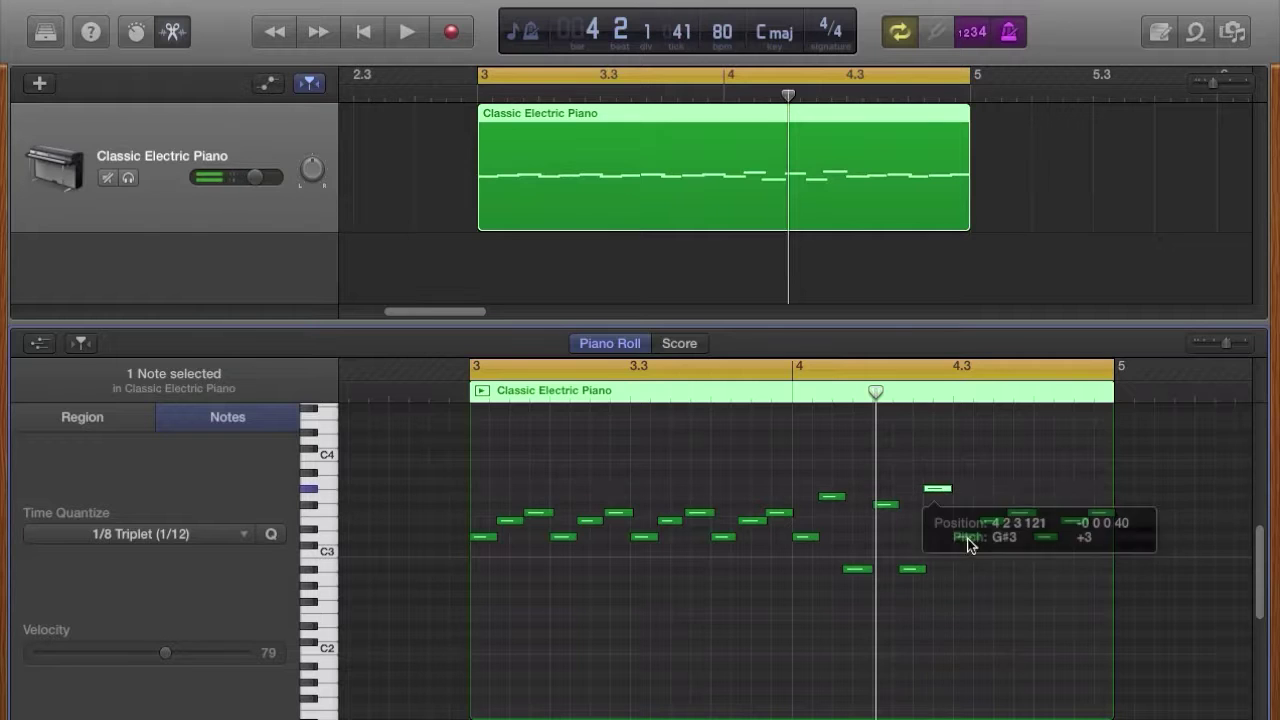
pyautogui.click(963, 541)
pyautogui.moveTo(963, 543); pyautogui.dragTo(963, 548)
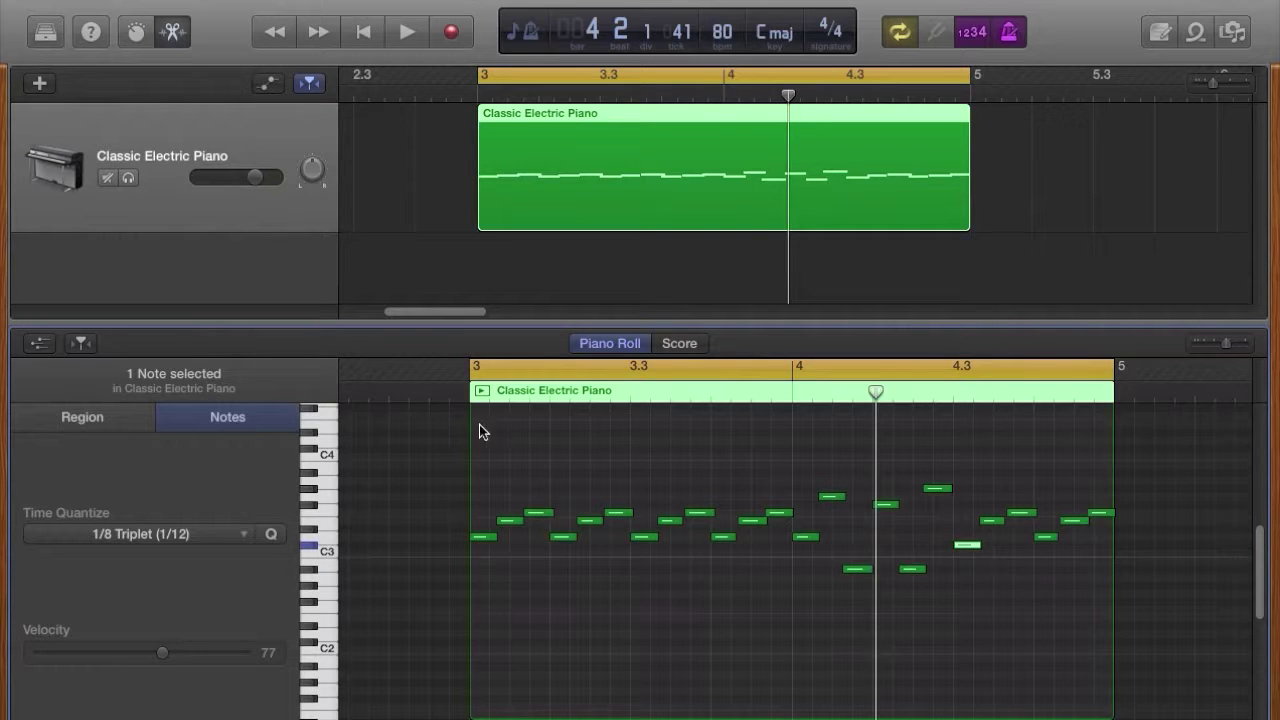
pyautogui.moveTo(480, 425); pyautogui.dragTo(1109, 640)
# - Delete all the notes, switch the region to Score view, and choose triplet eighth notes for insertion
pyautogui.press('Delete')
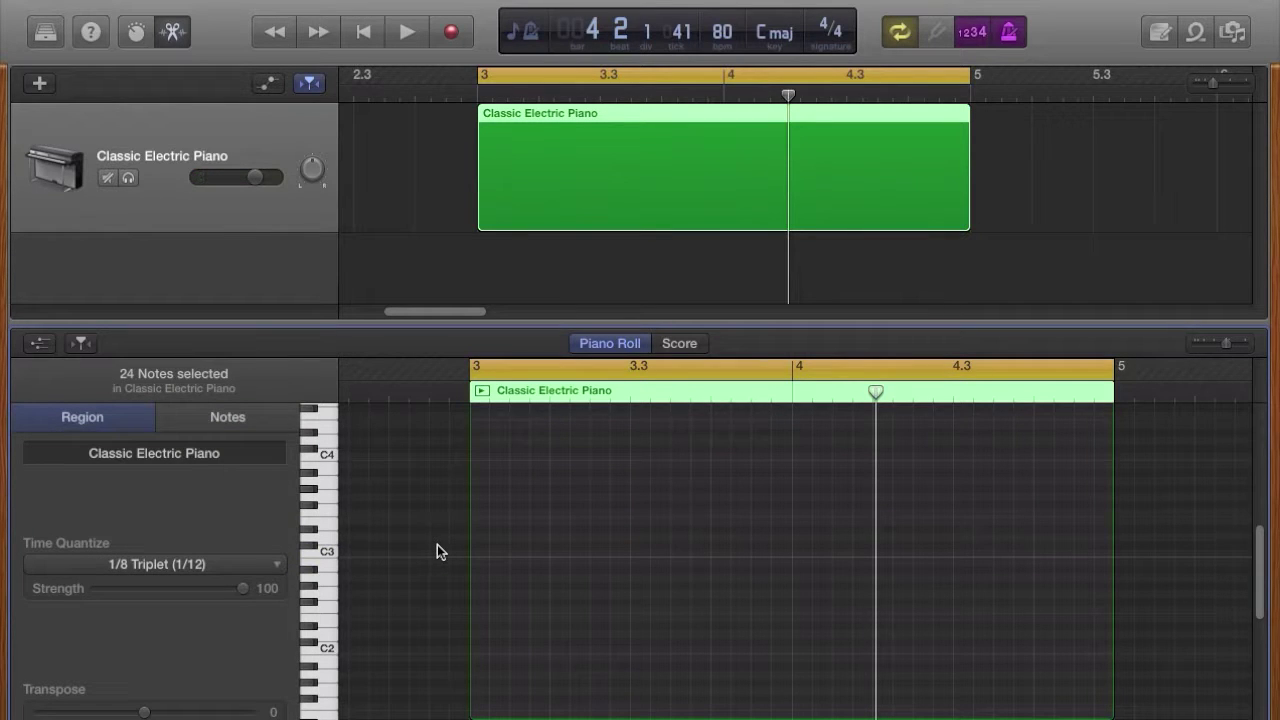
pyautogui.click(677, 346)
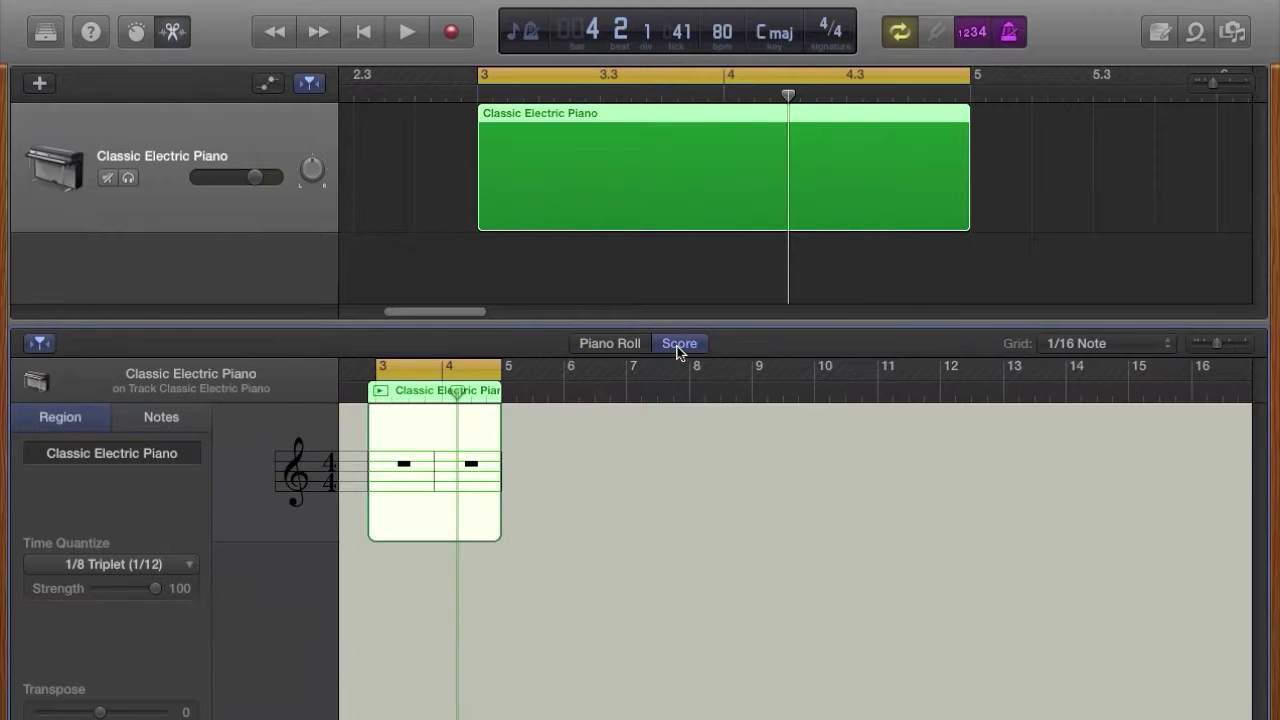
pyautogui.click(165, 417)
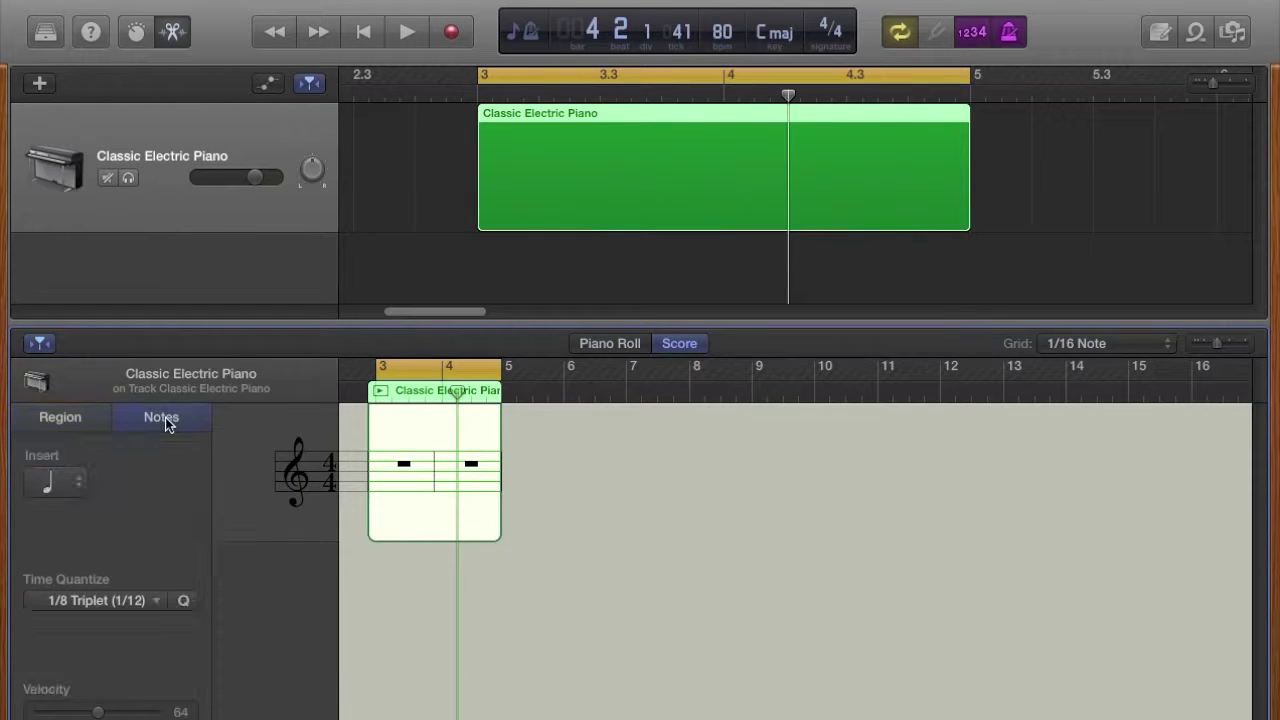
pyautogui.click(61, 483)
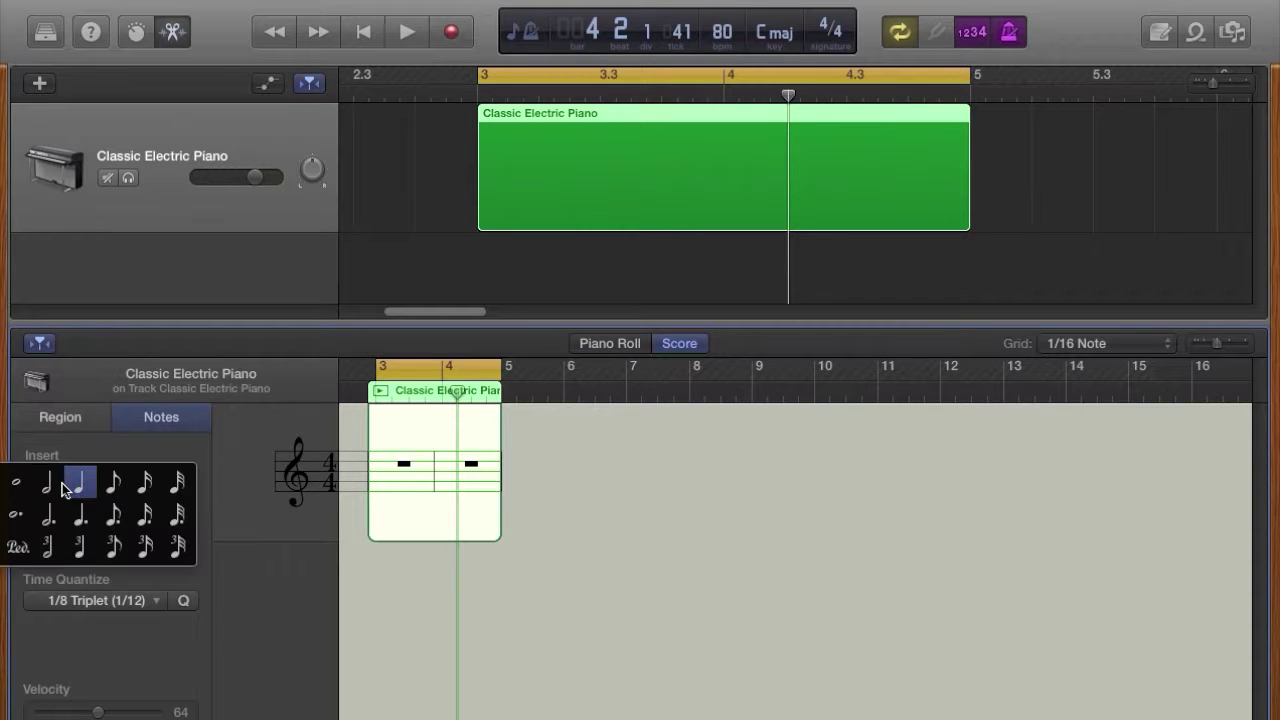
pyautogui.click(112, 552)
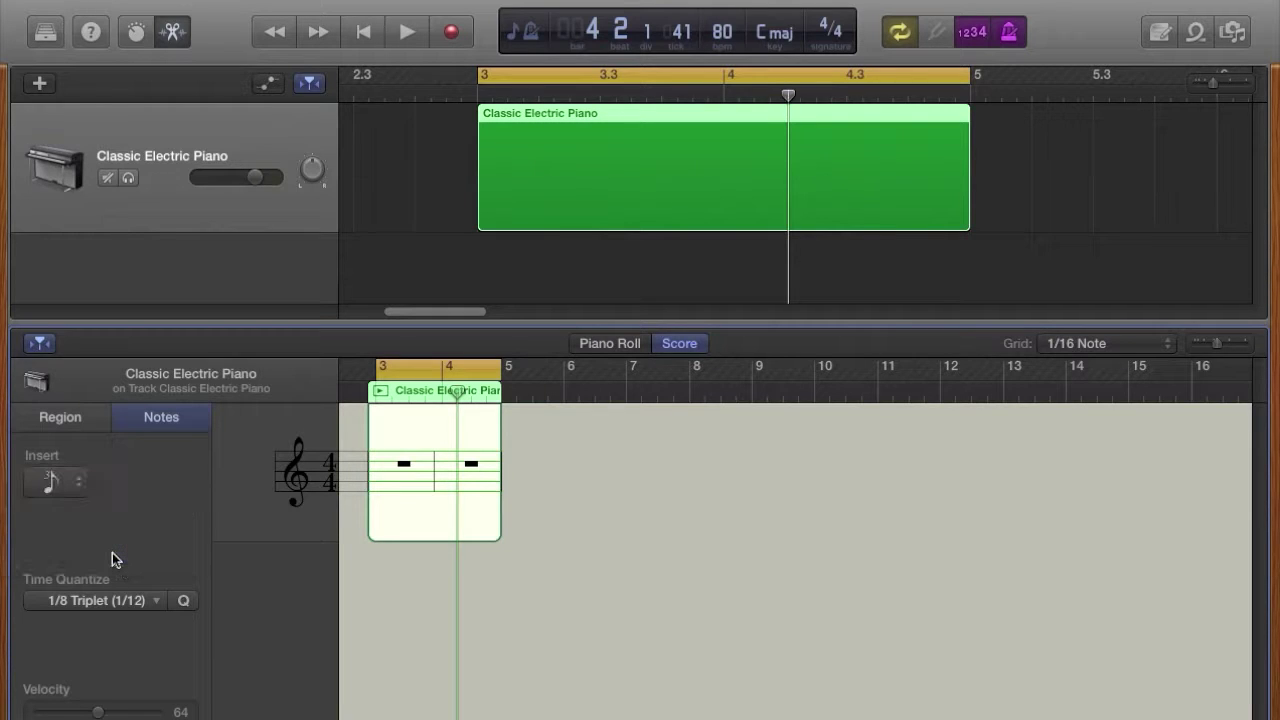
# - Pencil a three-note triplet at the start of bar 3, raising the middle note to E3
pyautogui.click(381, 503)
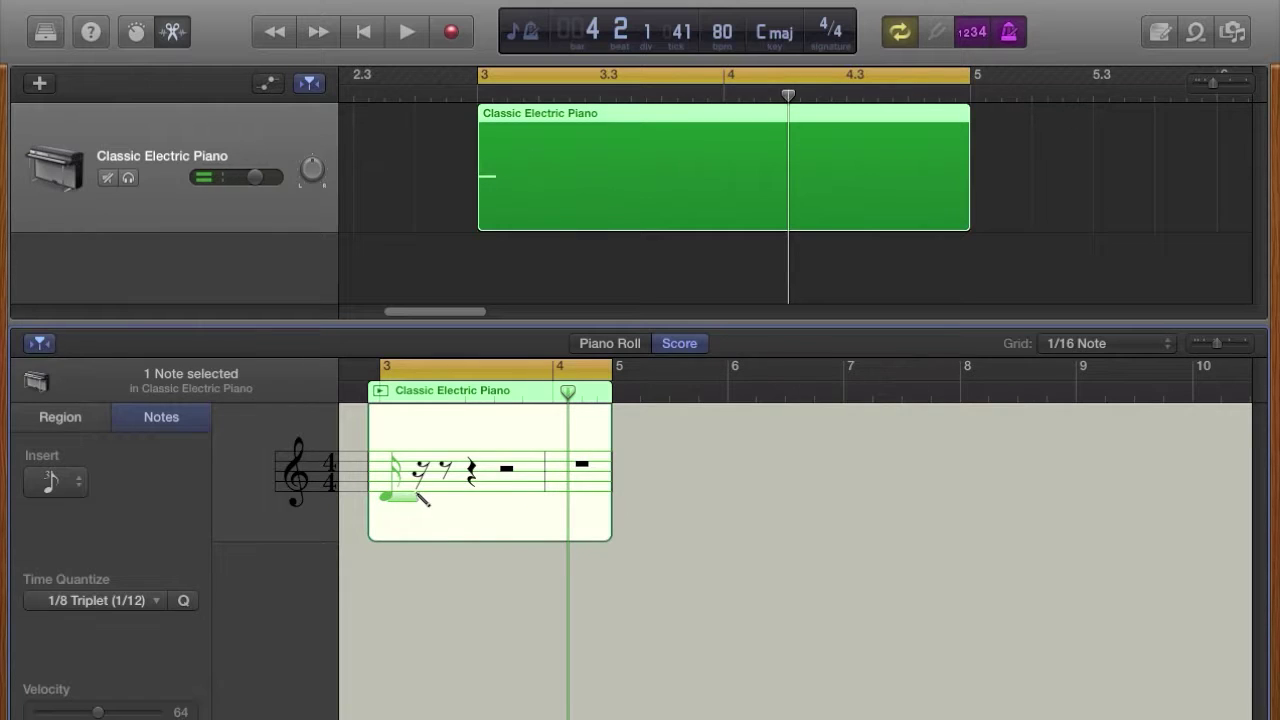
pyautogui.click(425, 497)
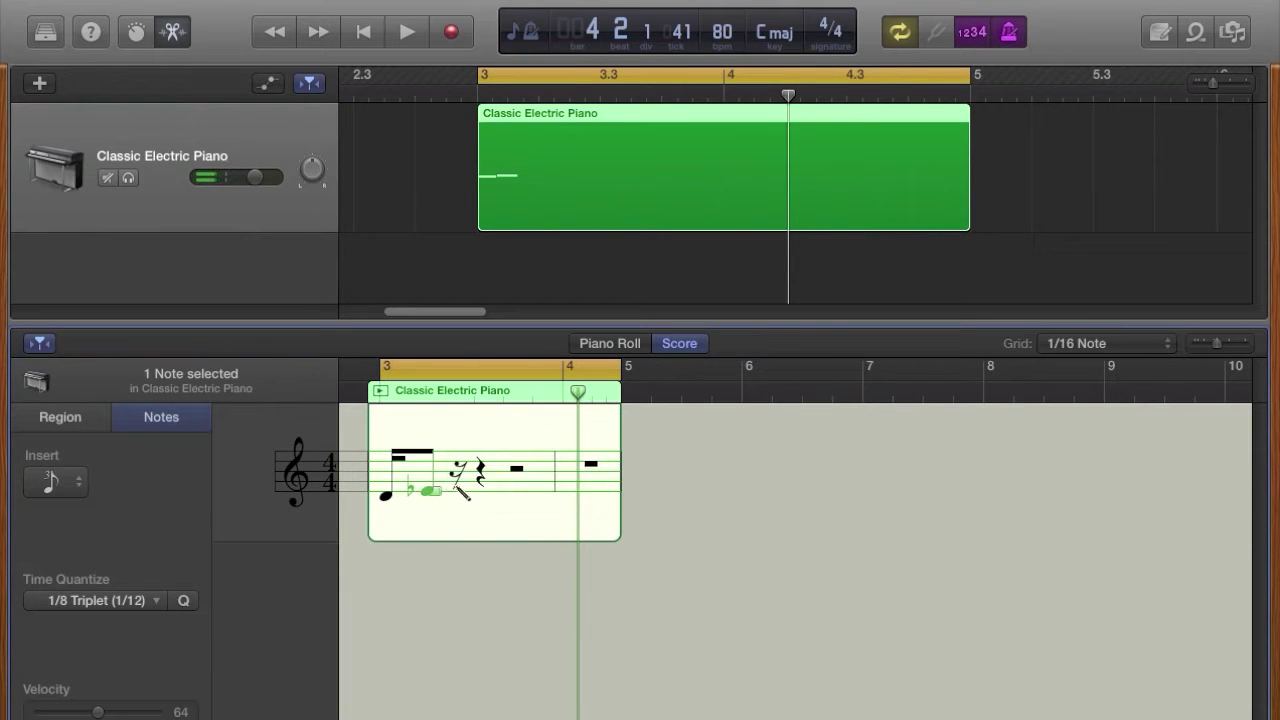
pyautogui.click(461, 492)
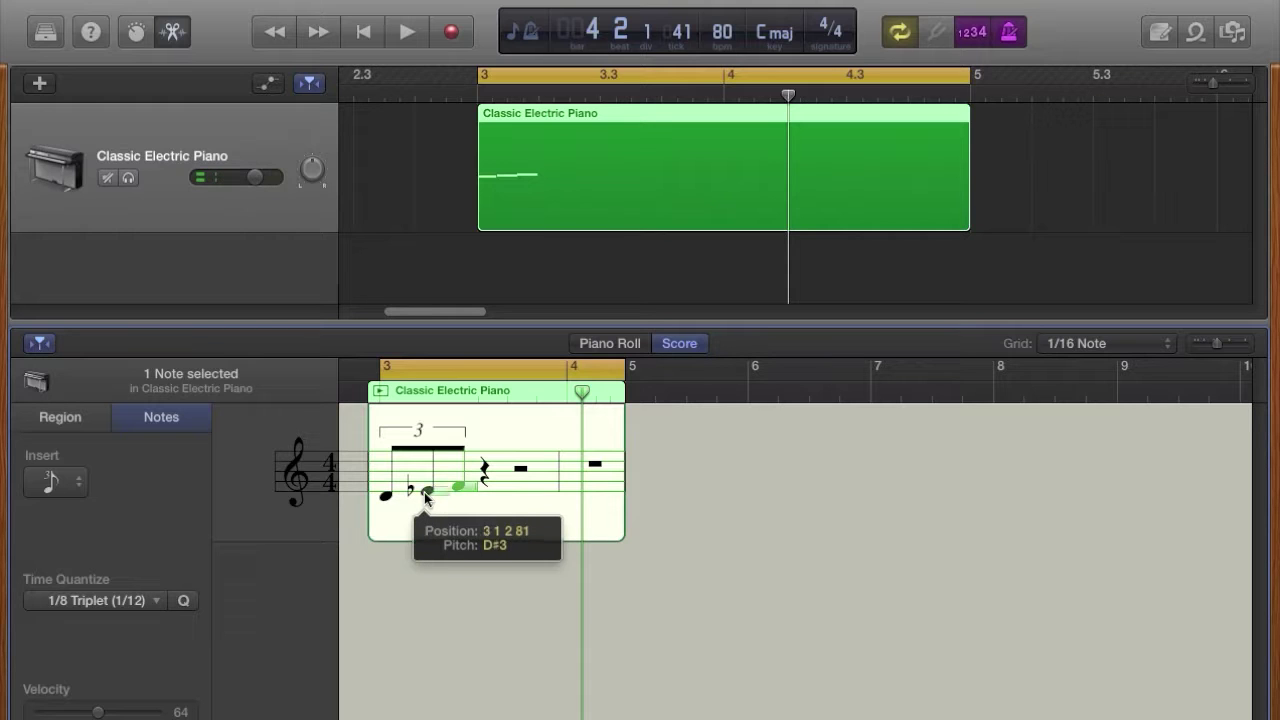
pyautogui.moveTo(425, 497); pyautogui.dragTo(464, 480)
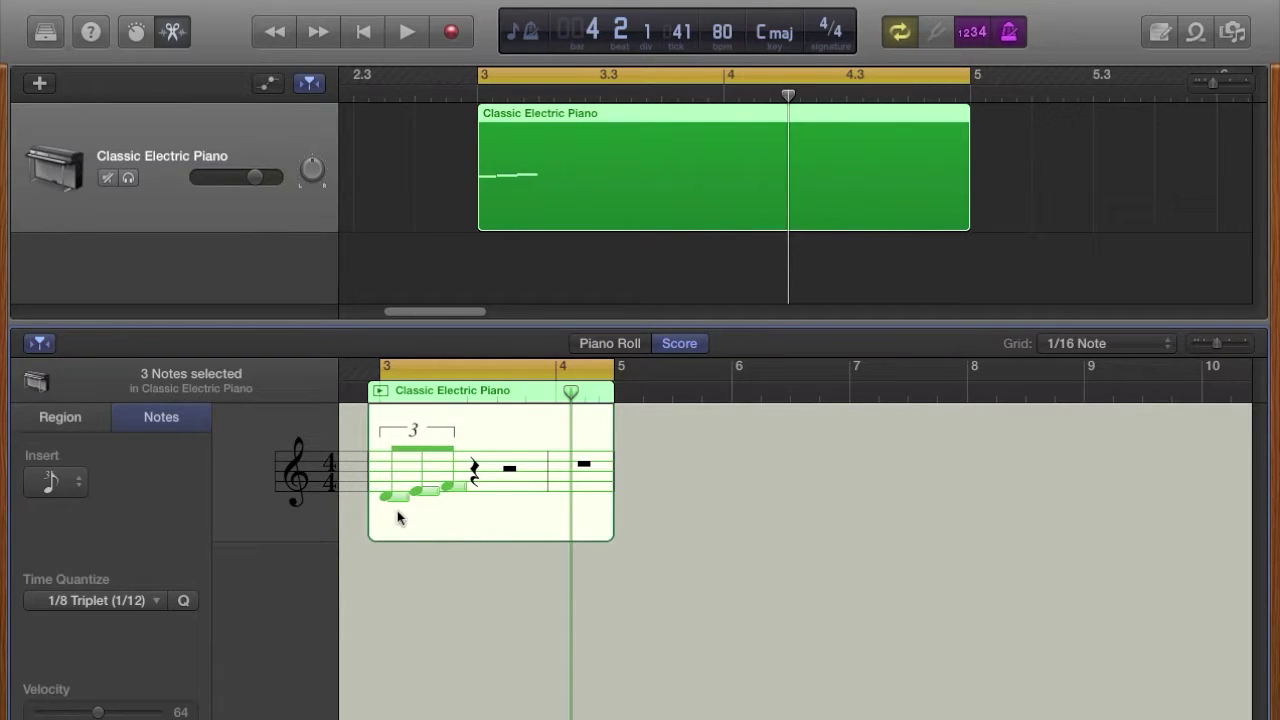
# - Copy the triplet across bar 3 to make four identical rising triplet groups
pyautogui.moveTo(388, 503); pyautogui.dragTo(467, 503)
pyautogui.moveTo(377, 524); pyautogui.dragTo(556, 470)
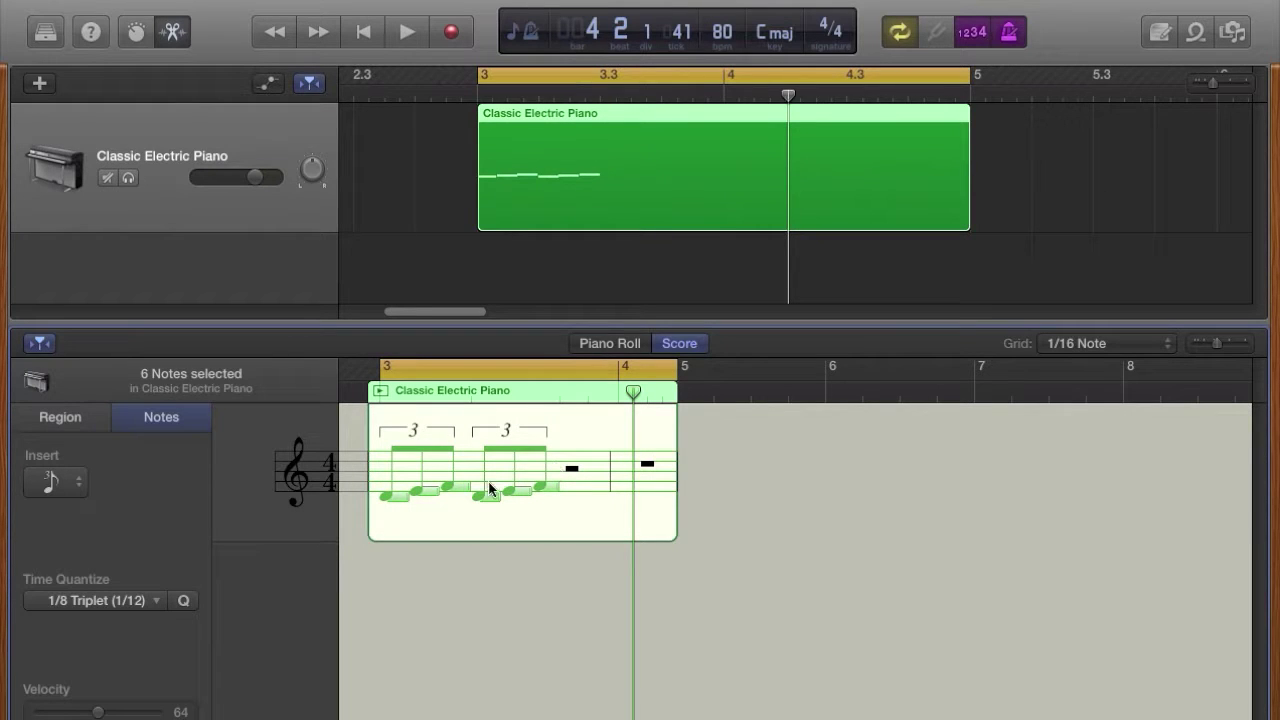
pyautogui.moveTo(393, 500); pyautogui.dragTo(565, 497)
pyautogui.click(767, 482)
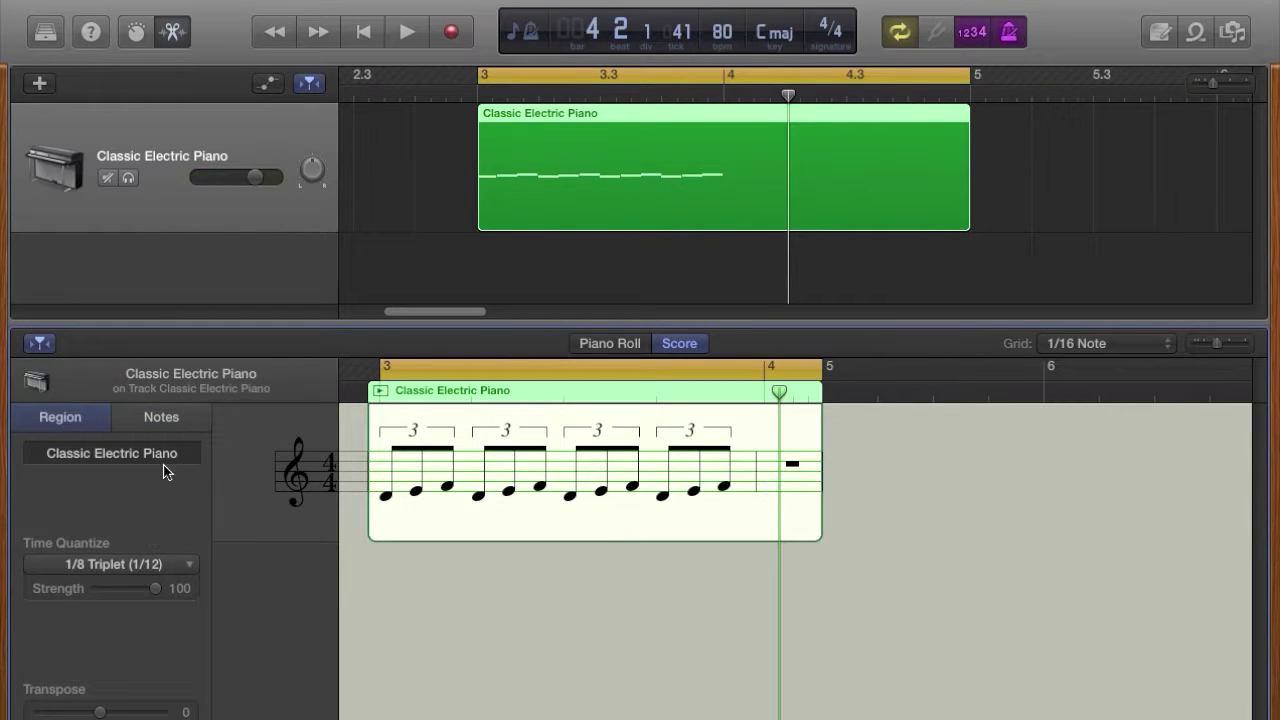
# - Add a quarter note at the start of bar 4, then play back the melody and stop
pyautogui.click(170, 420)
pyautogui.click(58, 486)
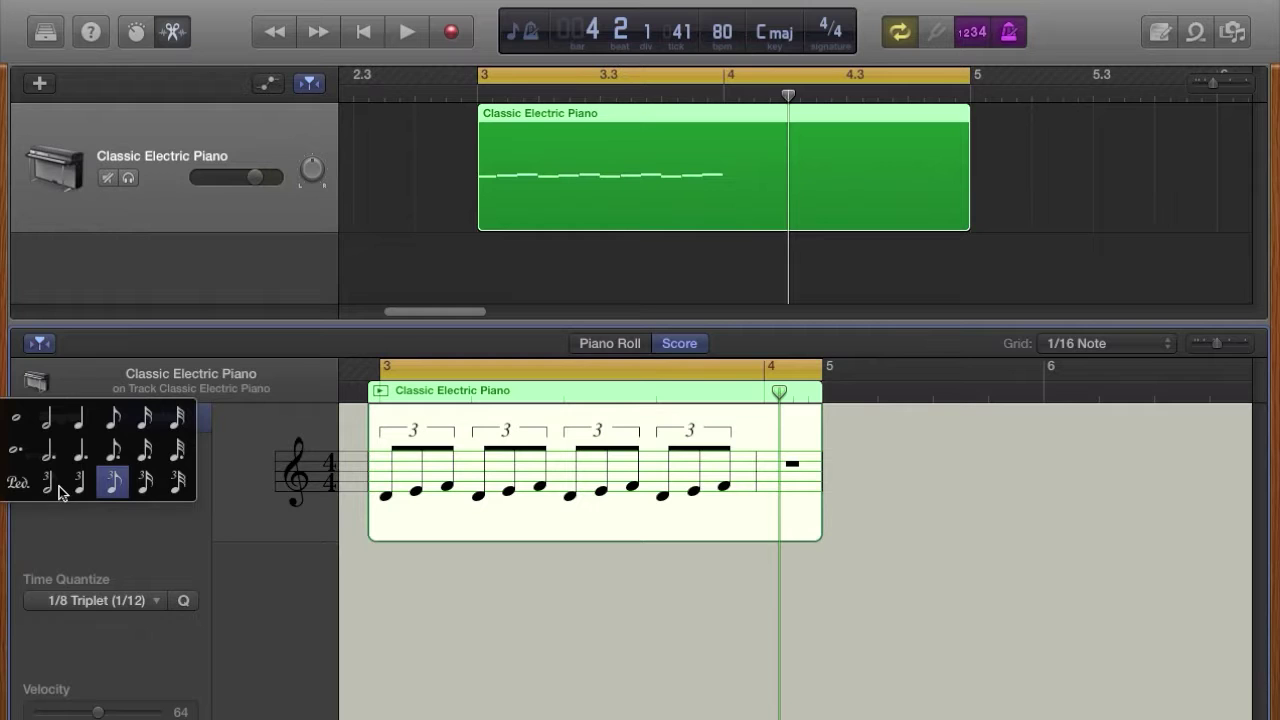
pyautogui.click(82, 421)
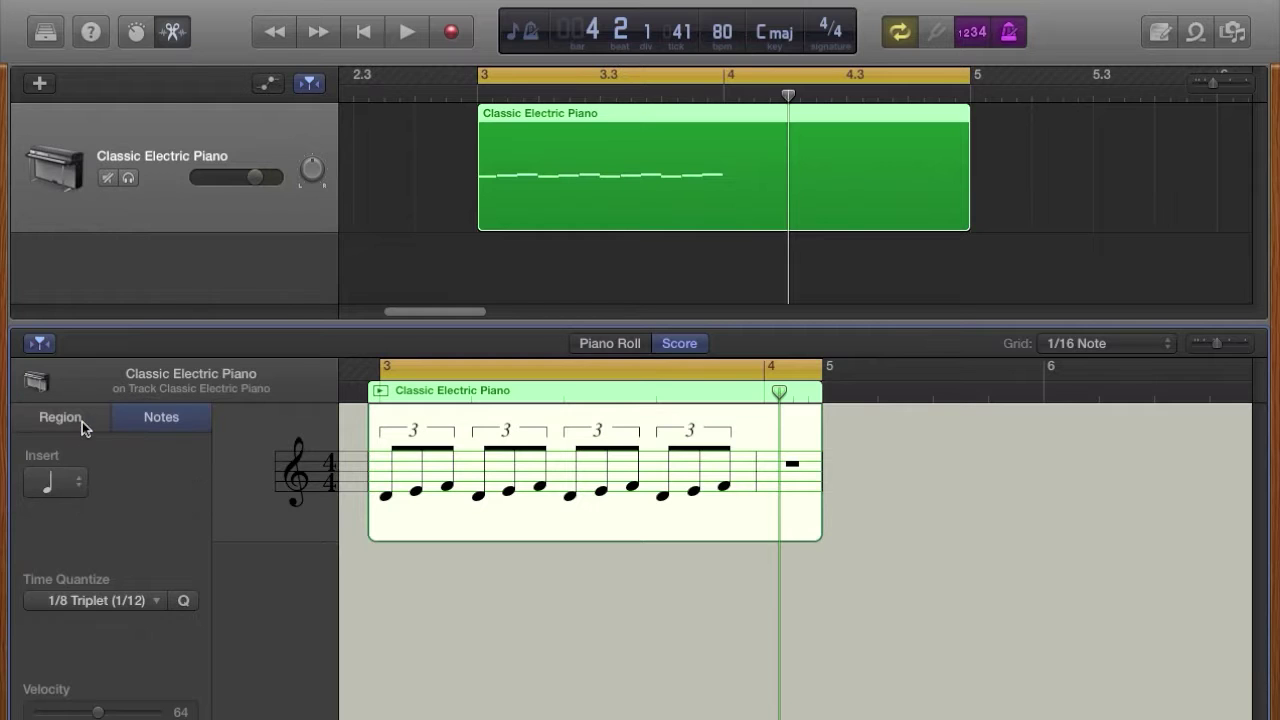
pyautogui.click(771, 491)
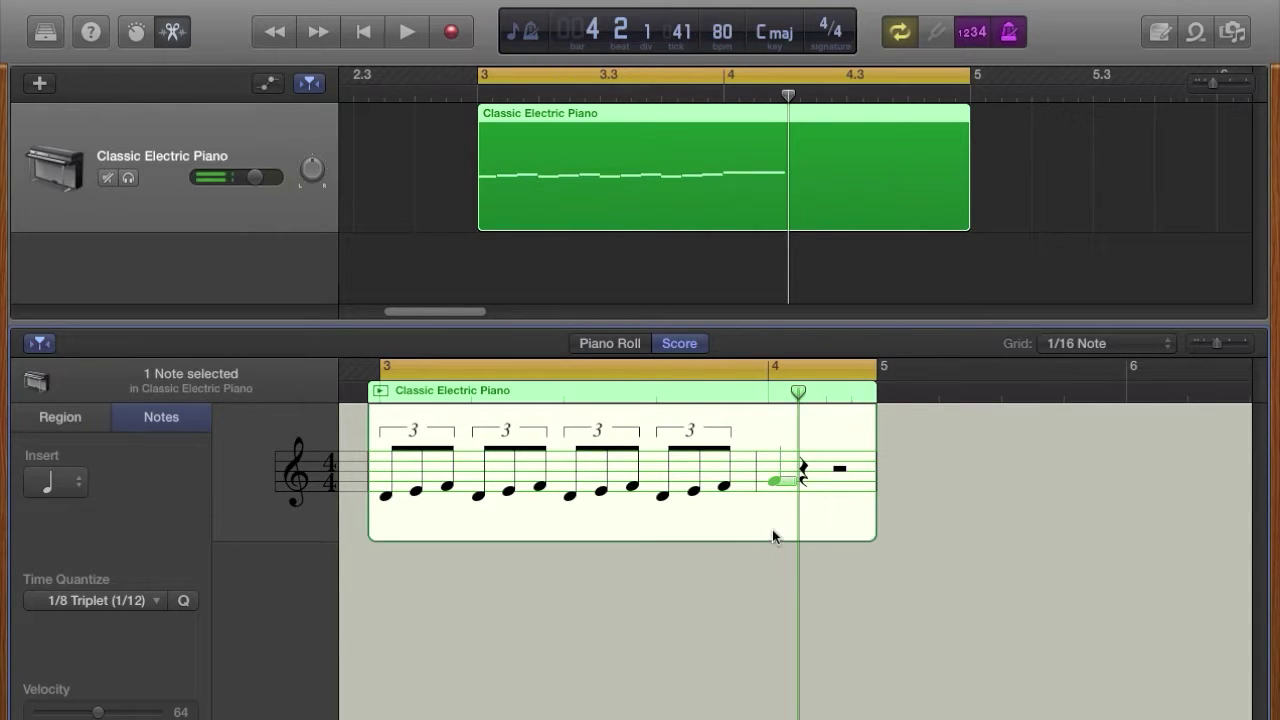
pyautogui.press('space')
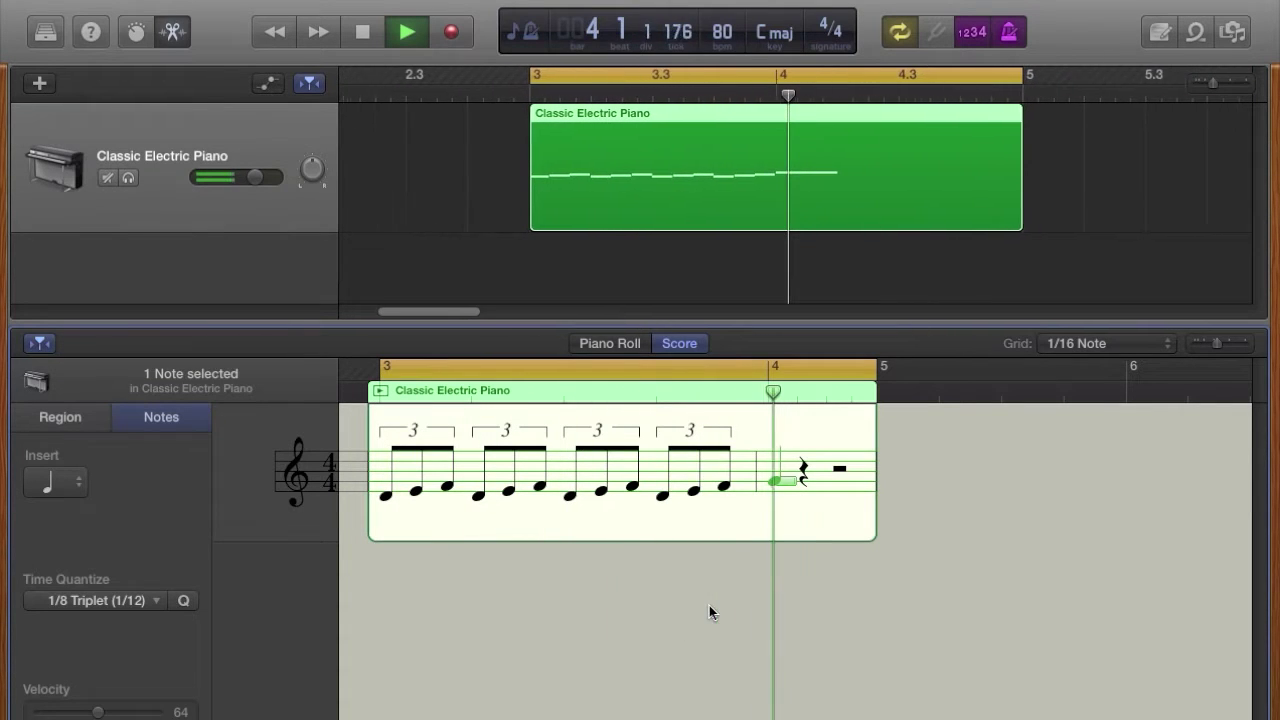
pyautogui.press('space')
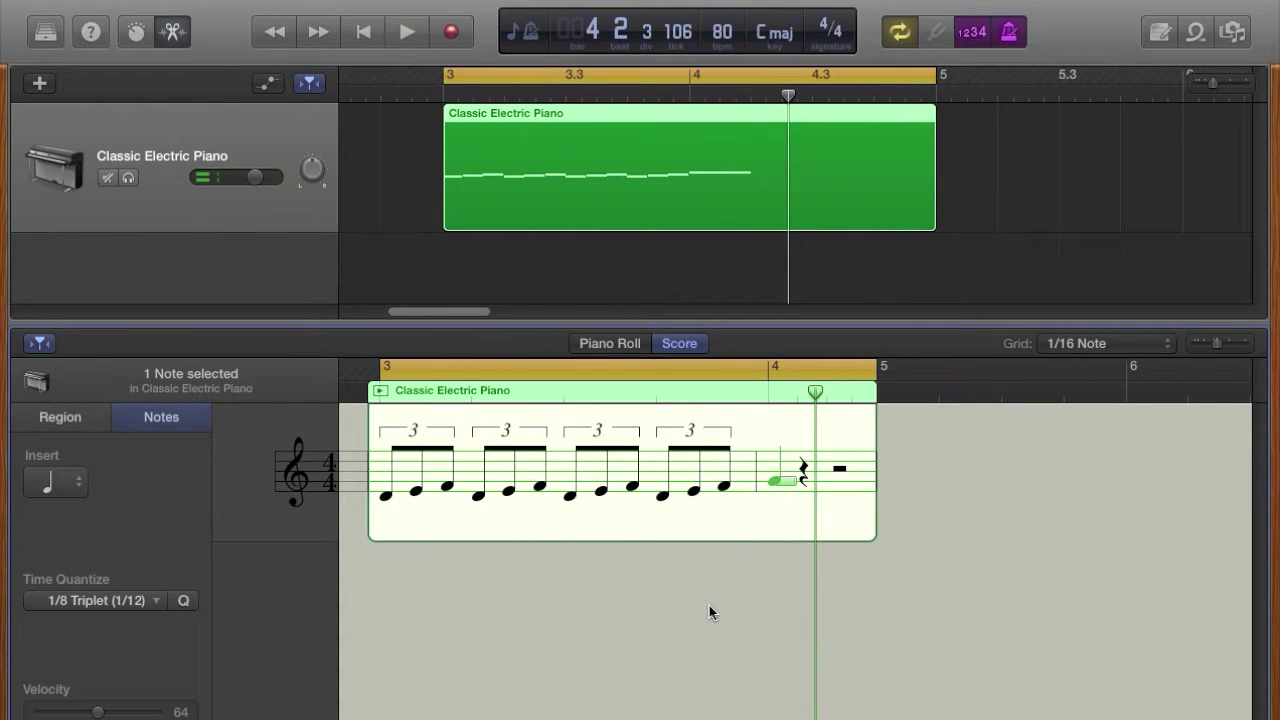
# - Switch the editor back to the Piano Roll to show the triplets and bar 4 note
pyautogui.click(604, 346)
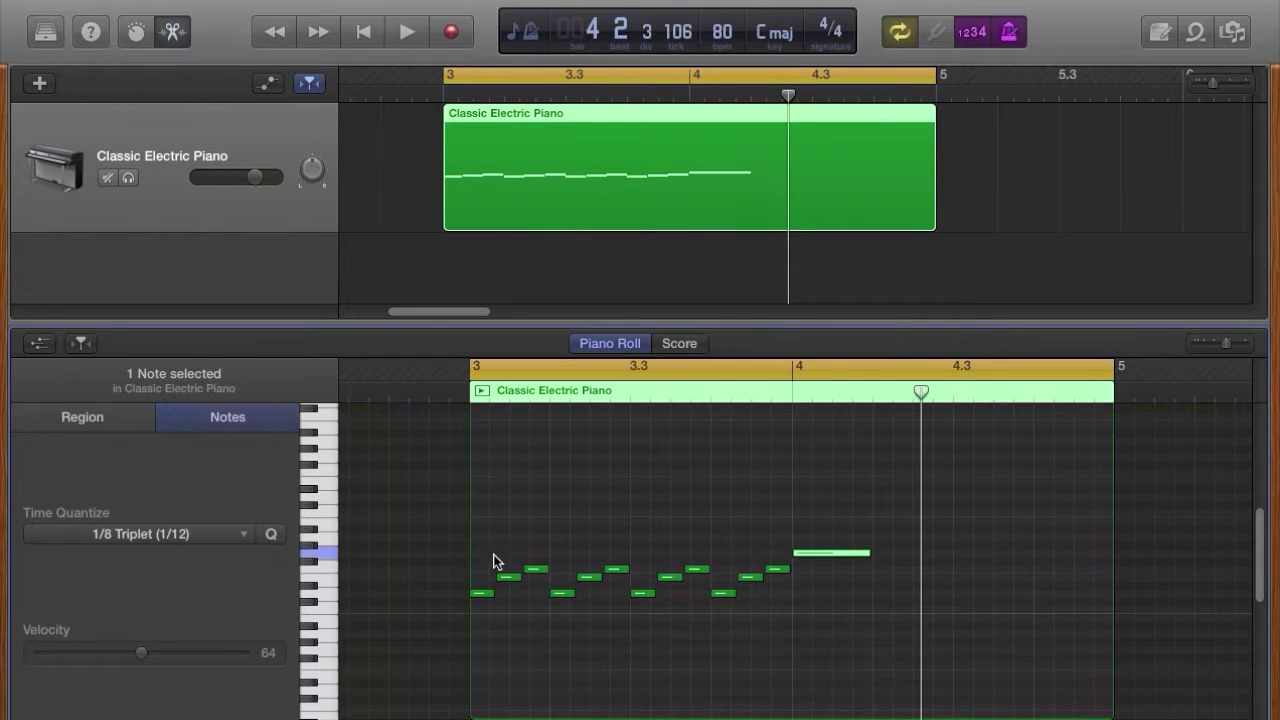